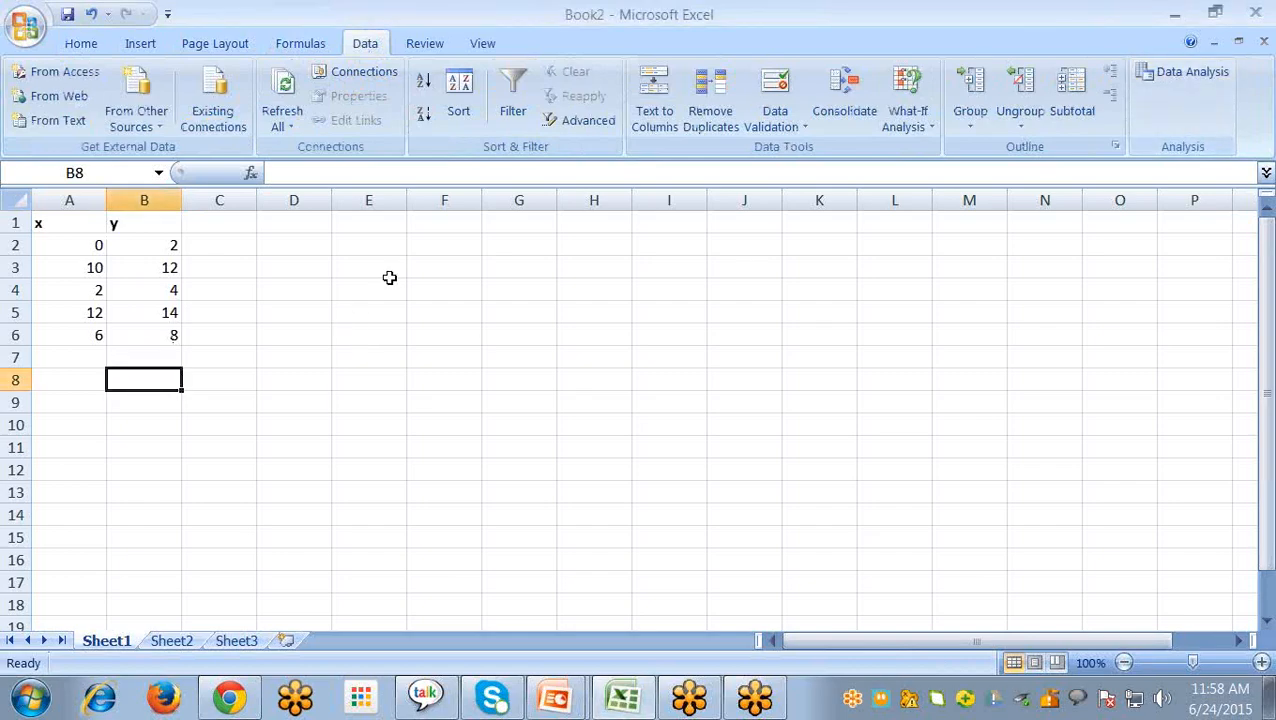
# Start a Correlation analysis from the data analysis tools and set its input range to A2:B6, covering the x and y values.
pyautogui.click(1190, 71)
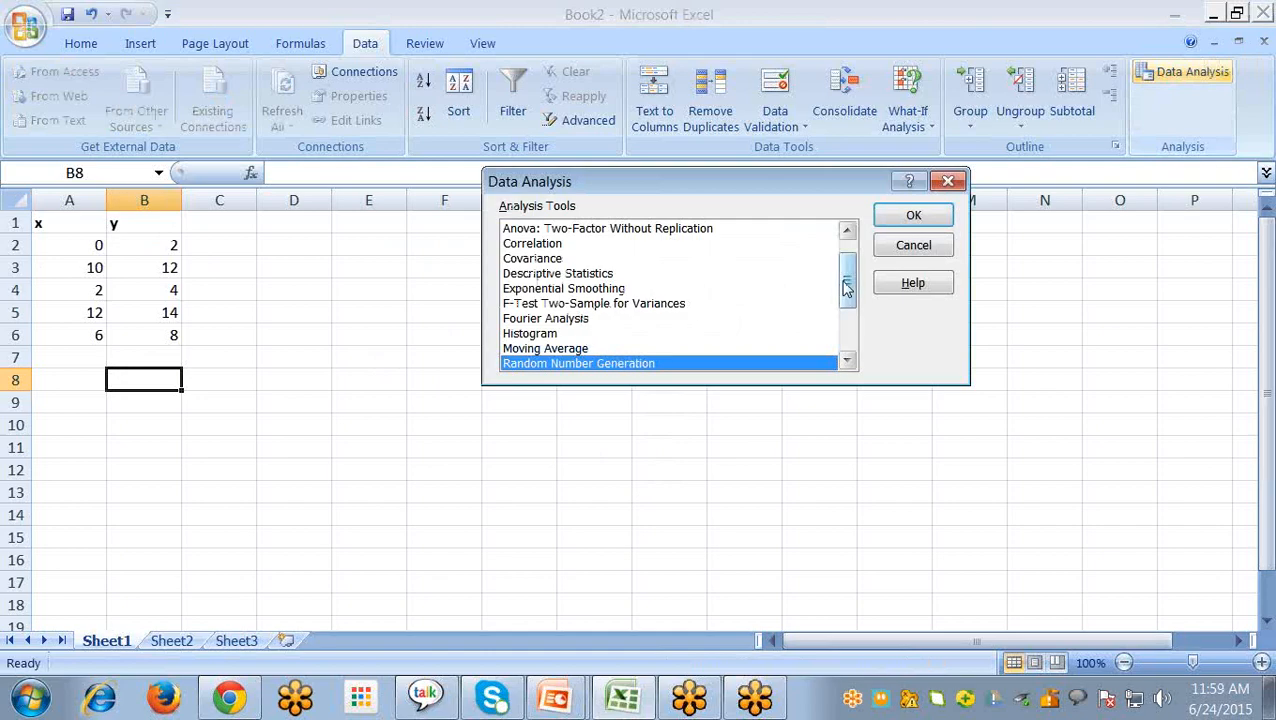
pyautogui.moveTo(845, 278)
pyautogui.mouseDown()
pyautogui.moveTo(845, 300)
pyautogui.moveTo(846, 268)
pyautogui.mouseUp()
pyautogui.click(535, 273)
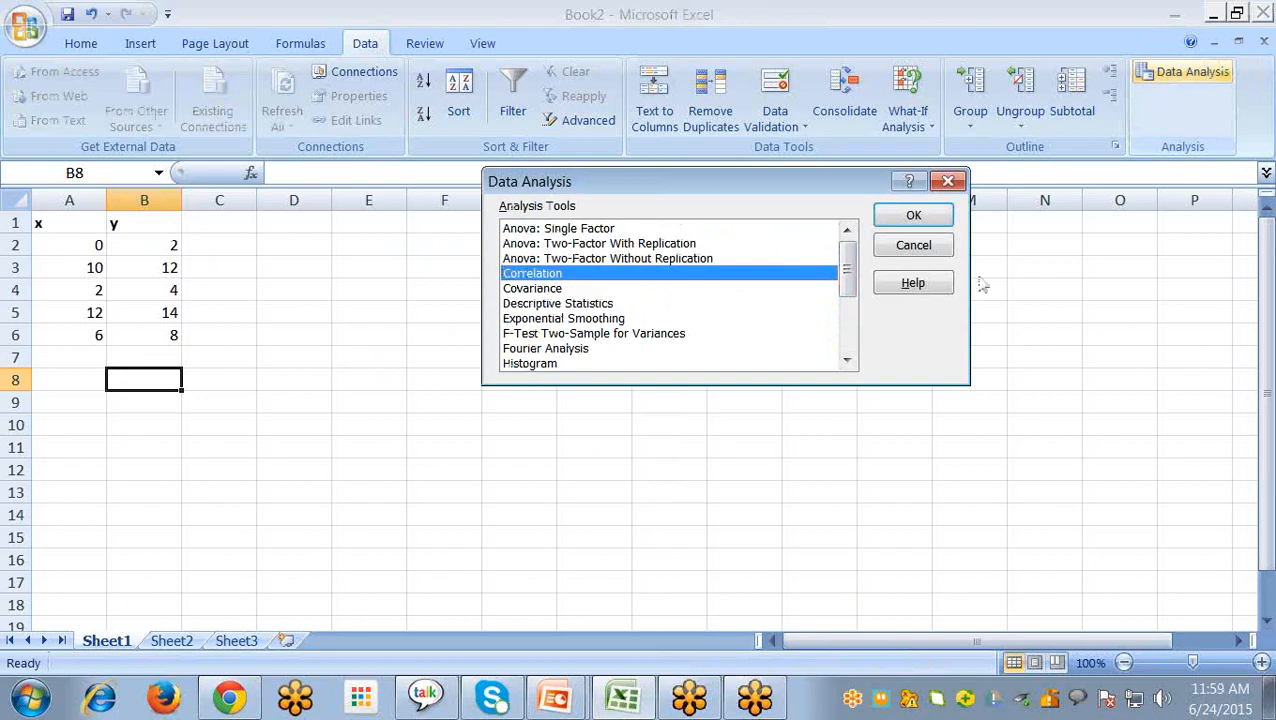
pyautogui.click(916, 217)
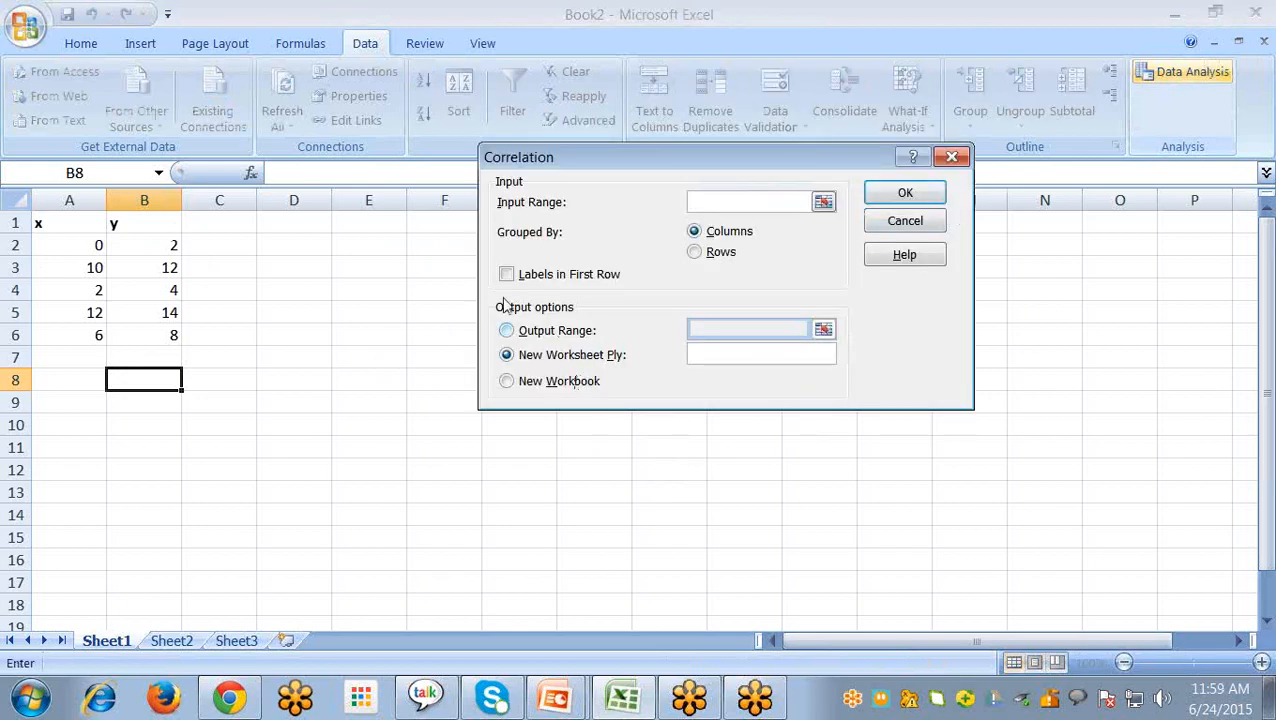
pyautogui.moveTo(605, 157); pyautogui.dragTo(492, 210)
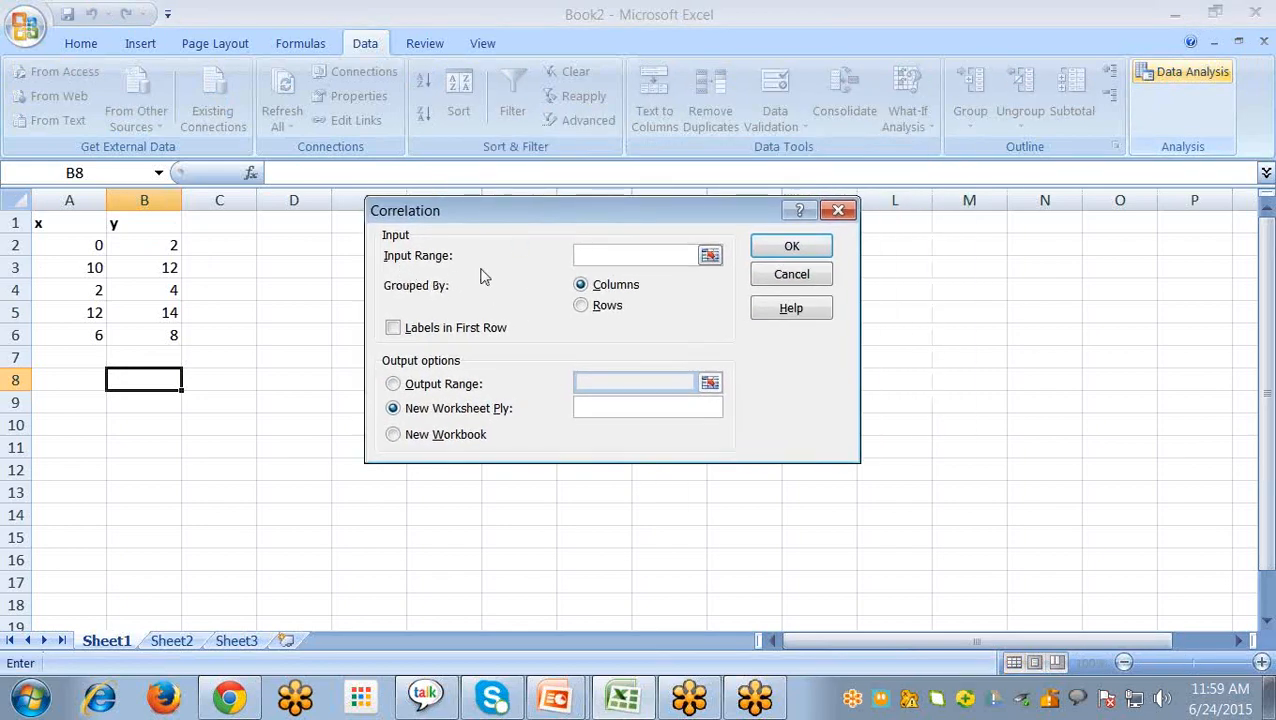
pyautogui.click(80, 246)
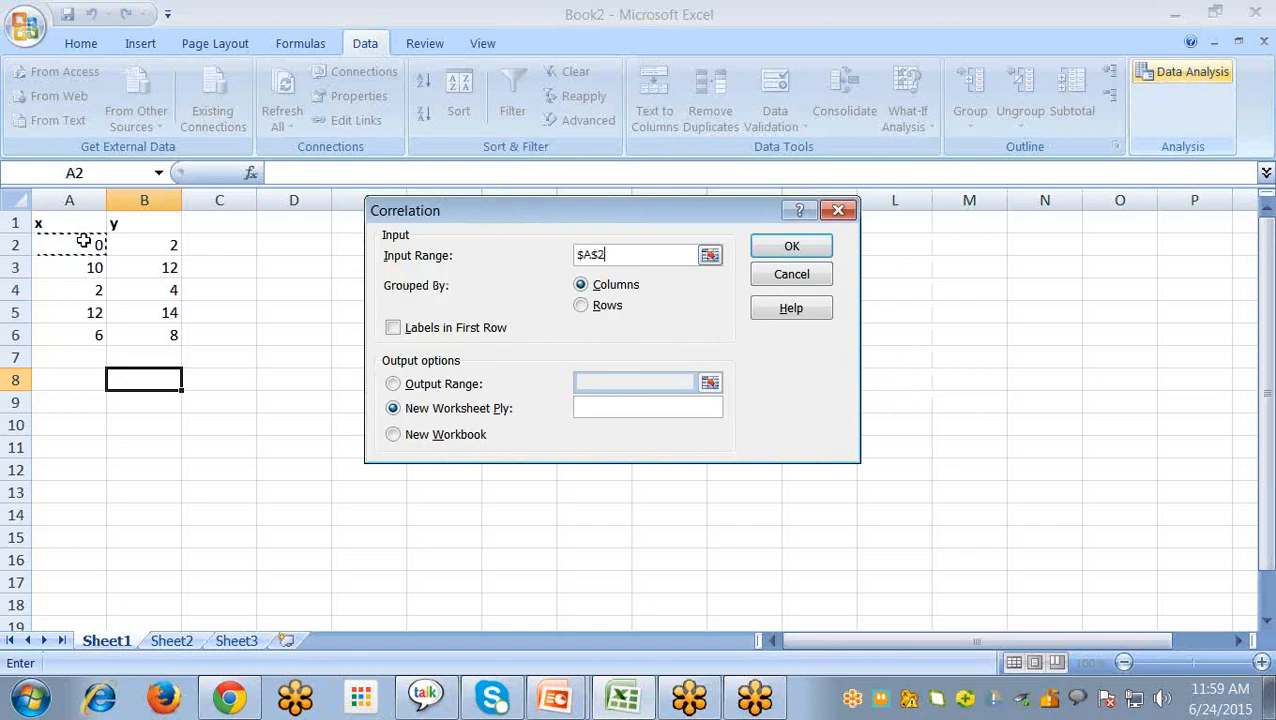
pyautogui.keyDown('shift'); pyautogui.click(163, 334); pyautogui.keyUp('shift')
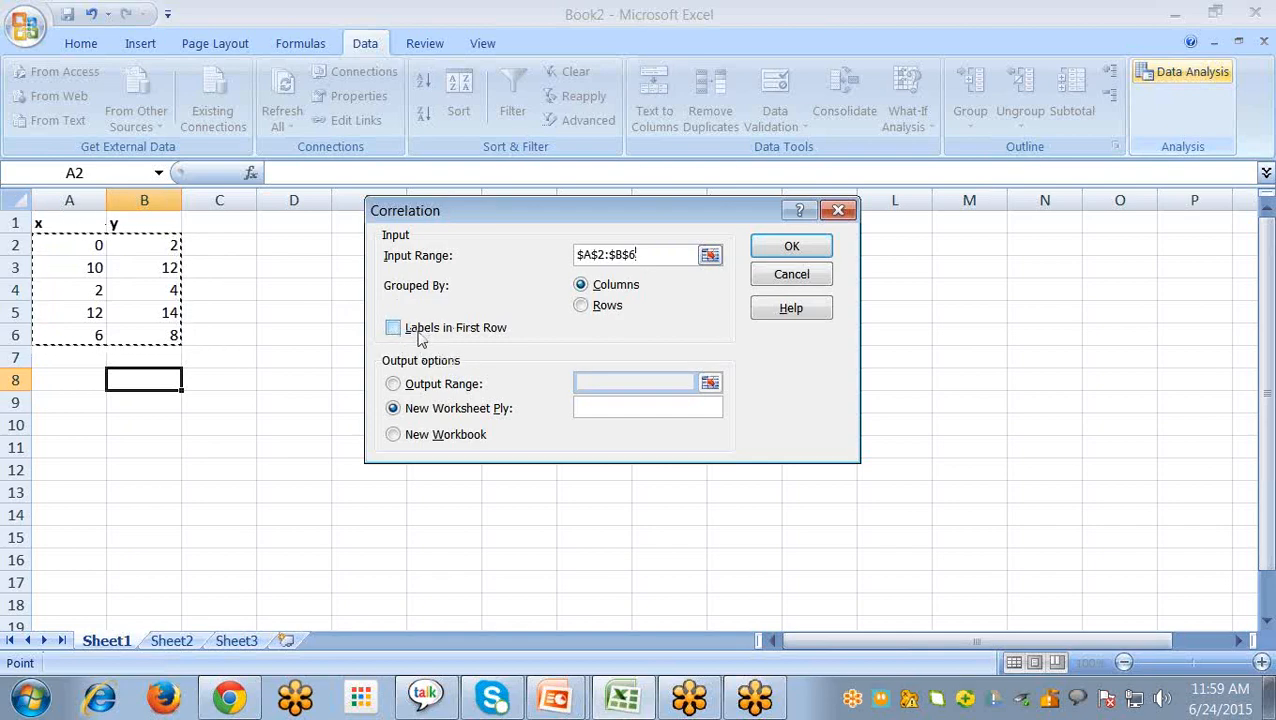
# Set the correlation's output range to cell B8 on the same sheet and run the analysis.
pyautogui.click(393, 384)
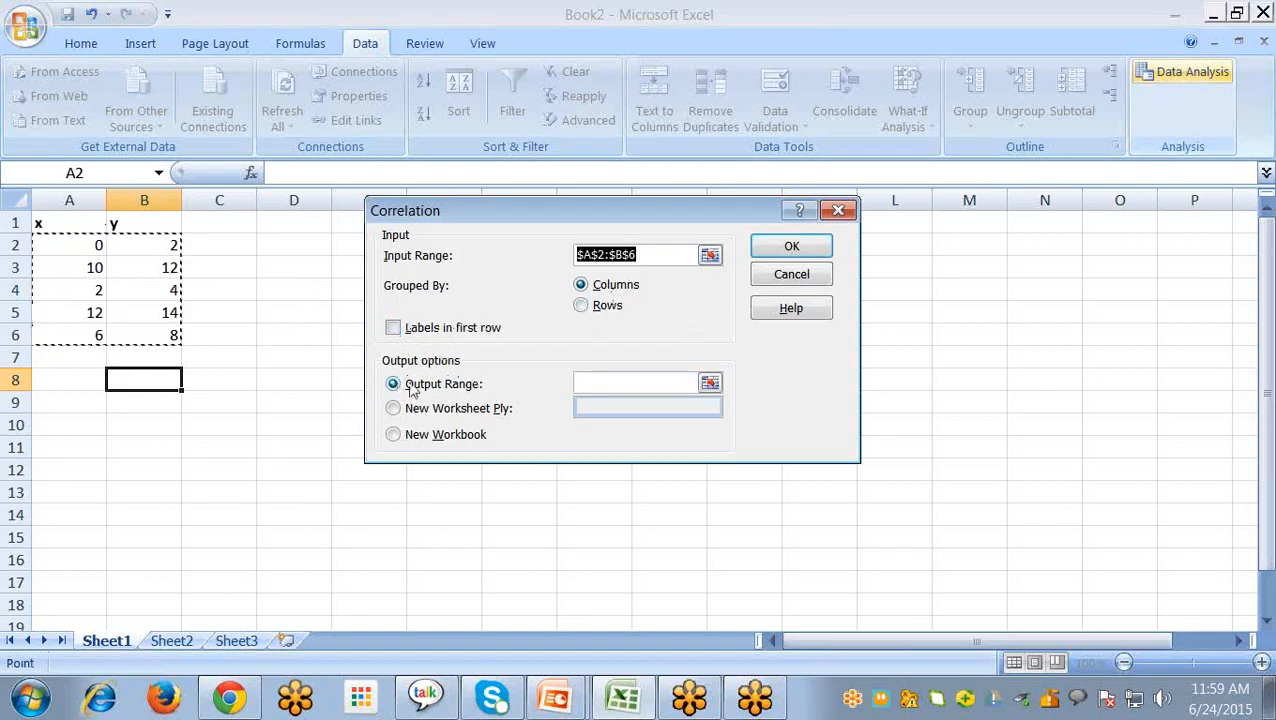
pyautogui.click(709, 384)
pyautogui.click(114, 385)
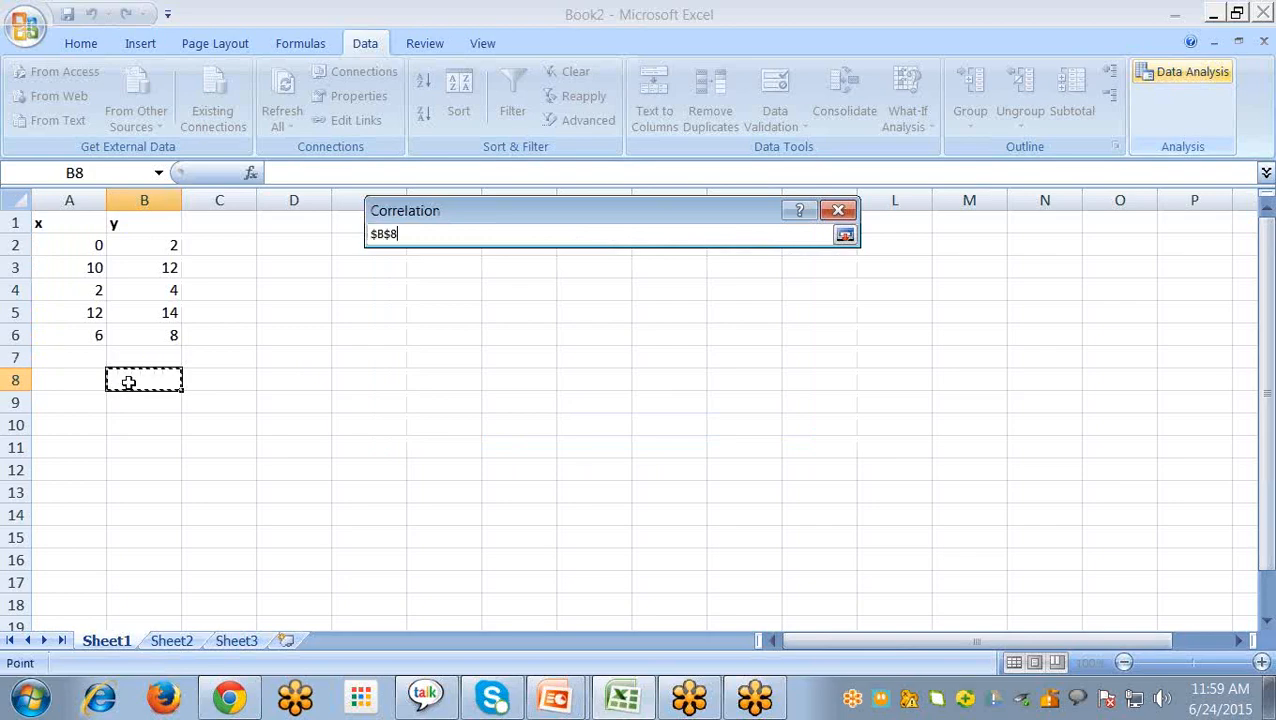
pyautogui.click(845, 237)
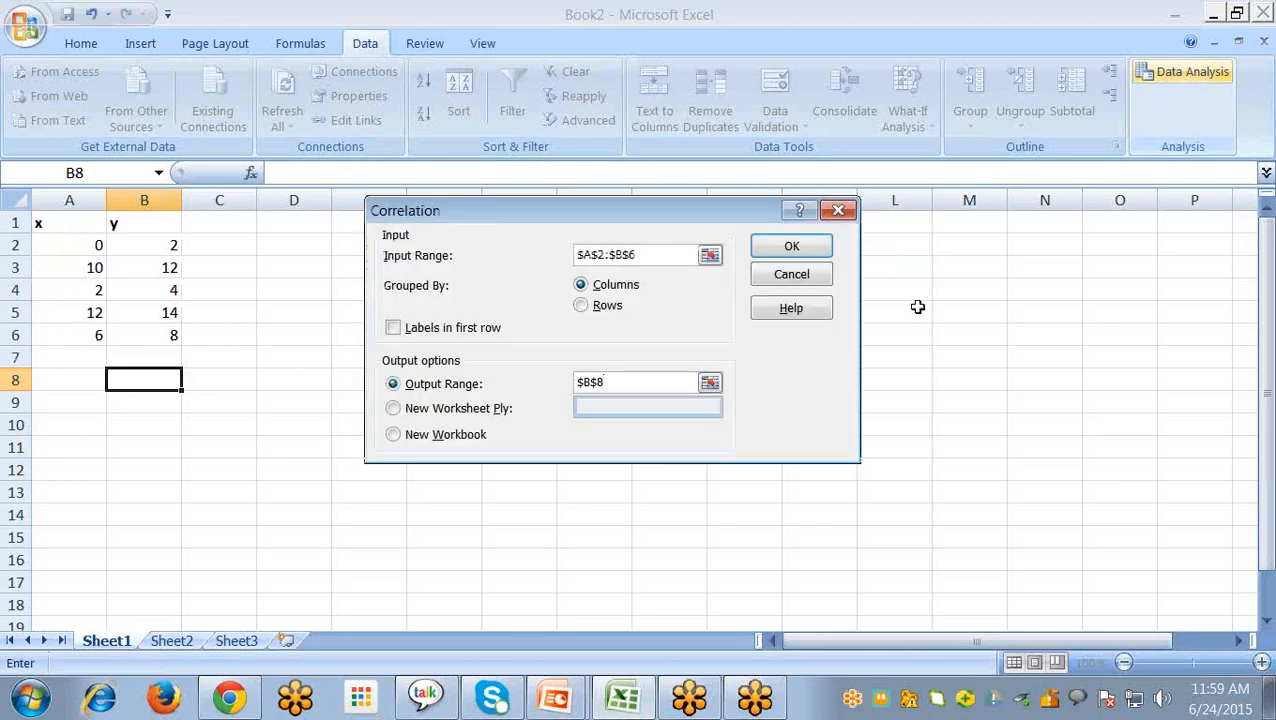
pyautogui.click(799, 248)
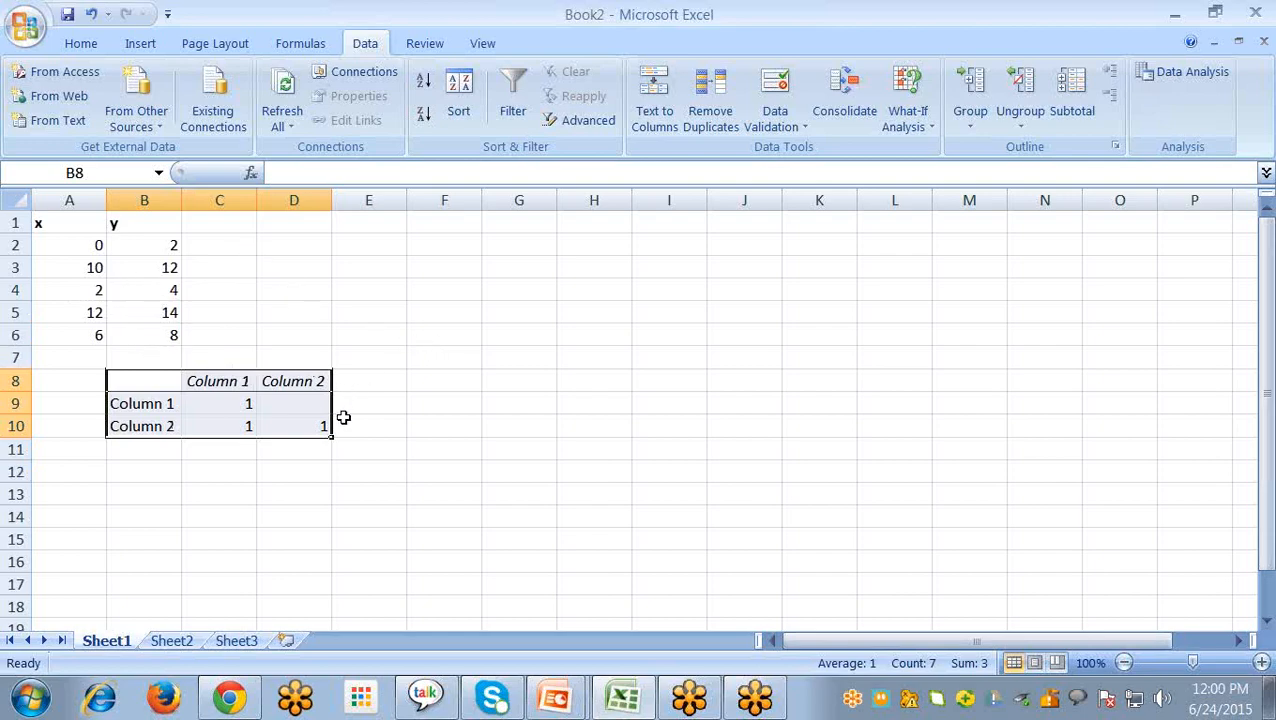
# Insert a basic 2-D line chart of the x and y data in A1:B6.
pyautogui.click(392, 461)
pyautogui.click(497, 313)
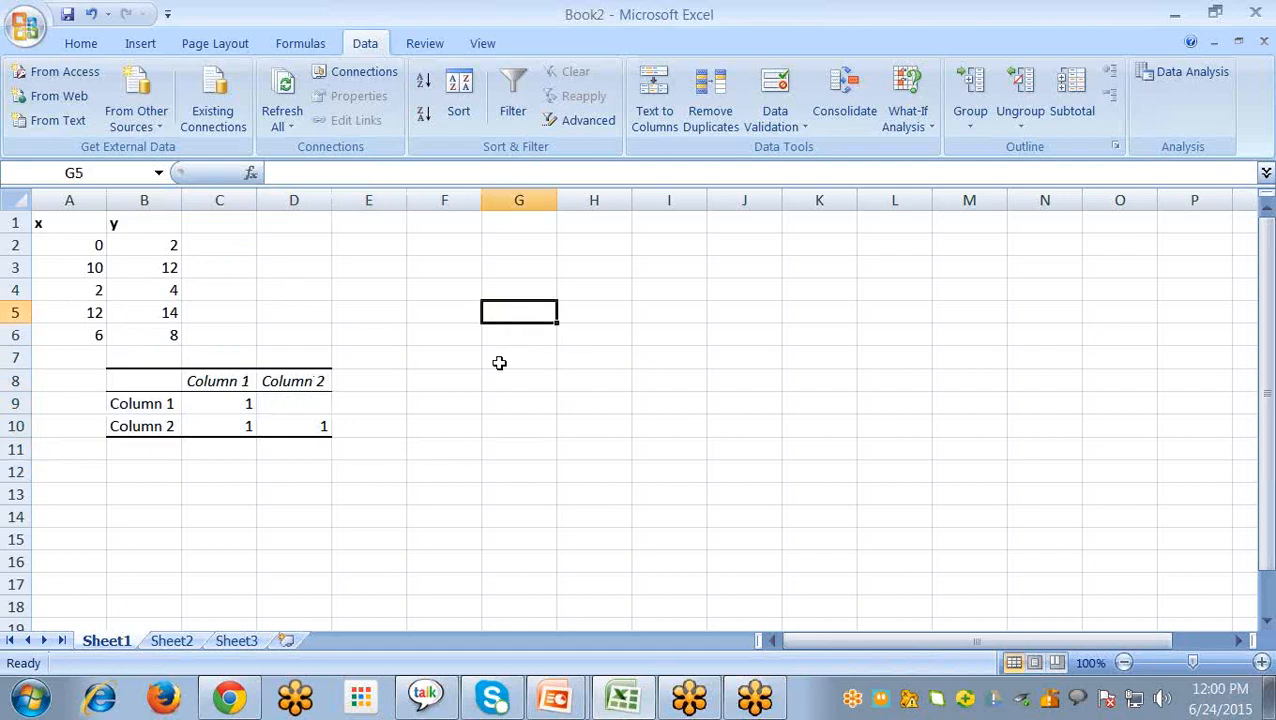
pyautogui.click(75, 225)
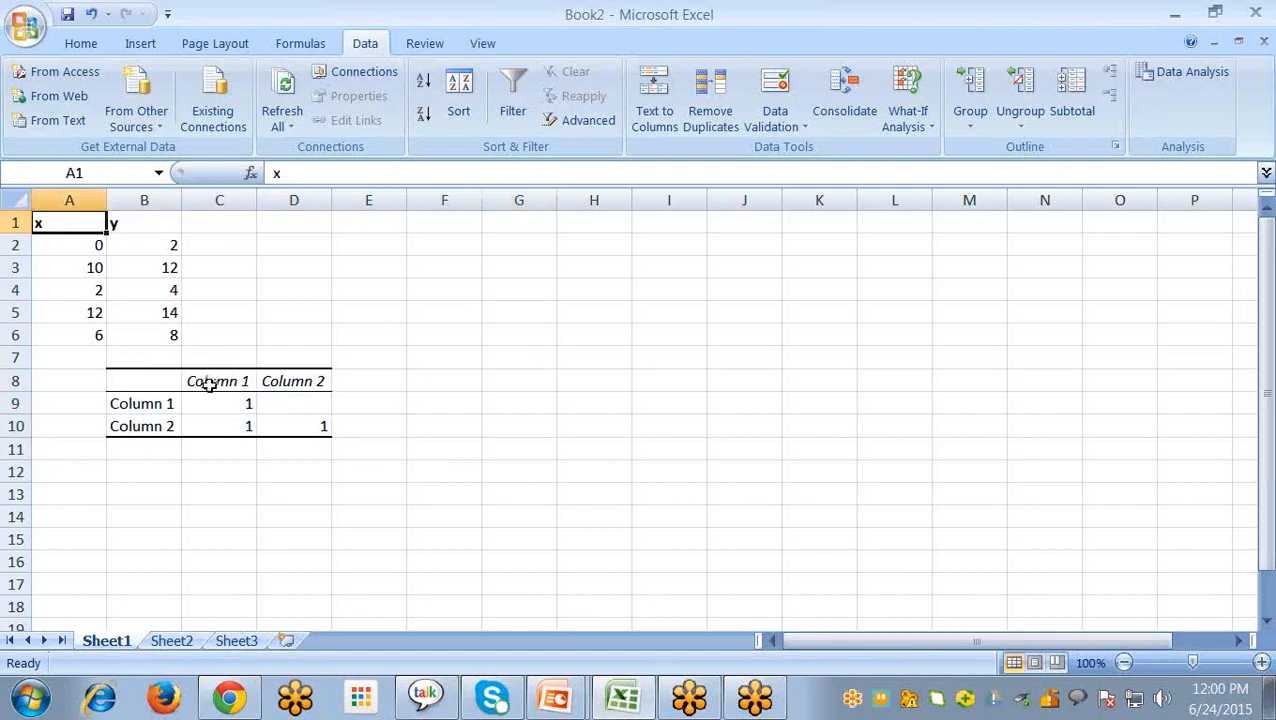
pyautogui.keyDown('shift'); pyautogui.click(175, 335); pyautogui.keyUp('shift')
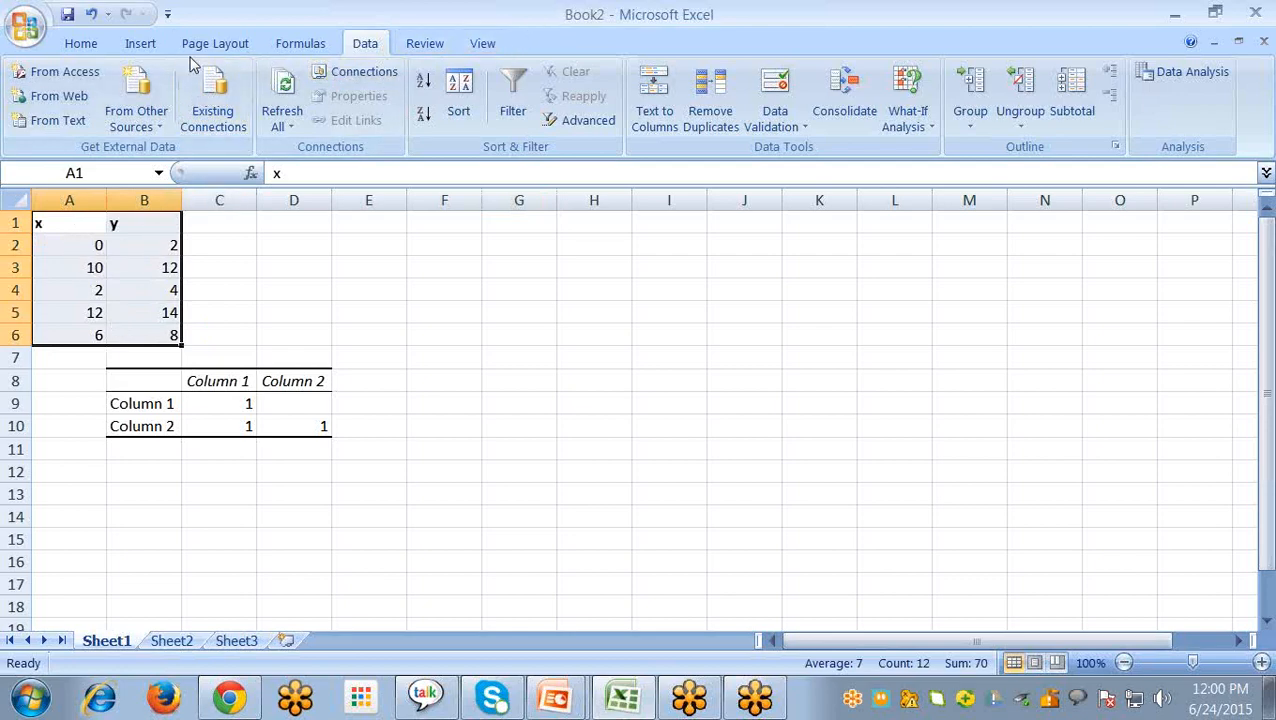
pyautogui.click(141, 43)
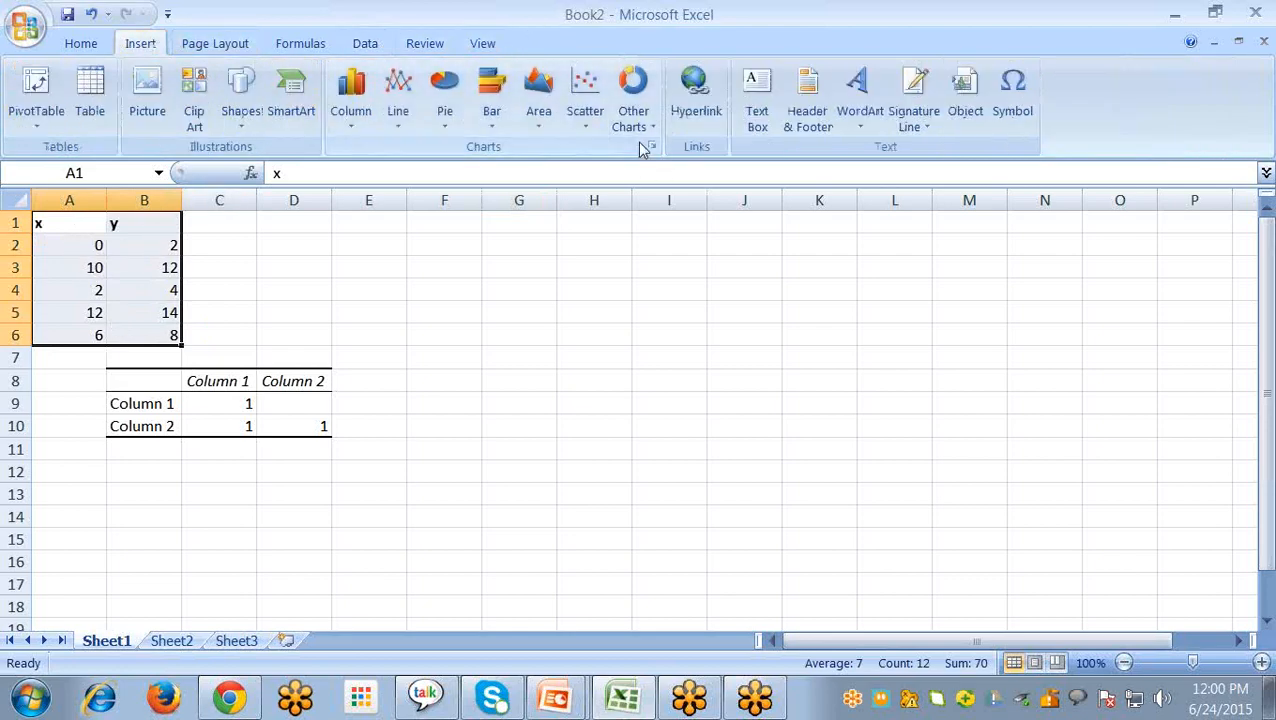
pyautogui.click(391, 126)
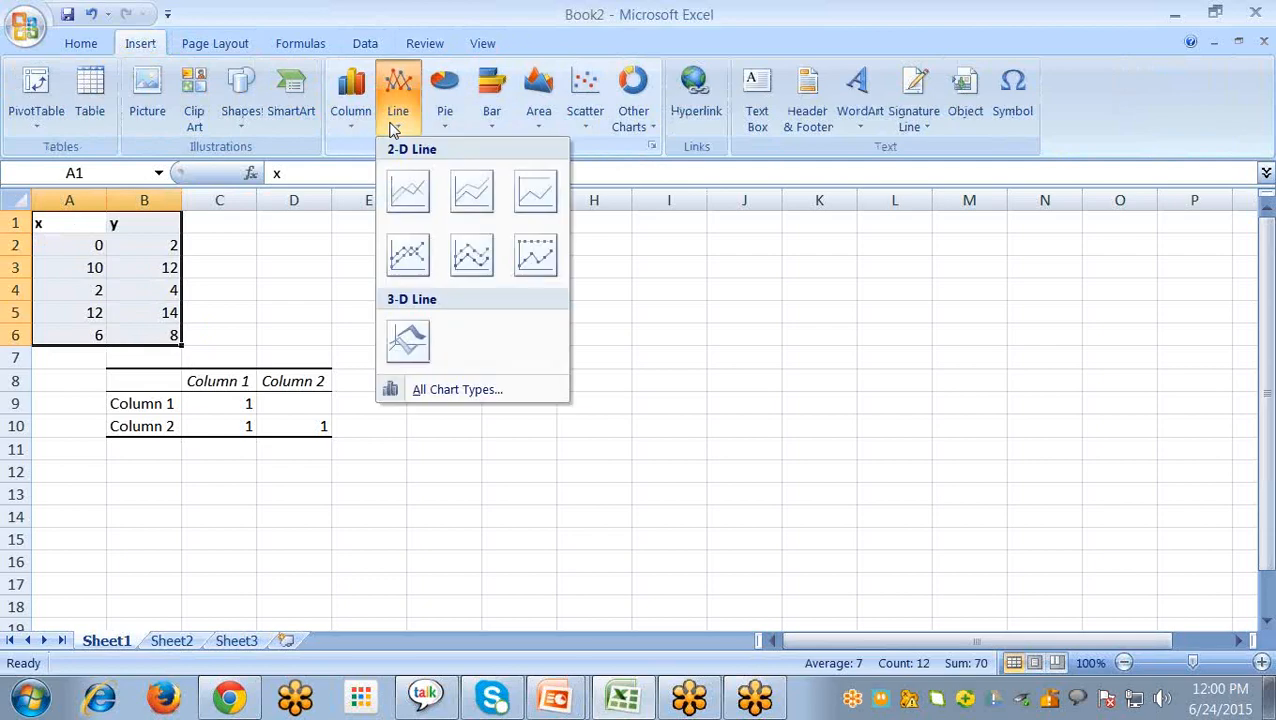
pyautogui.click(410, 195)
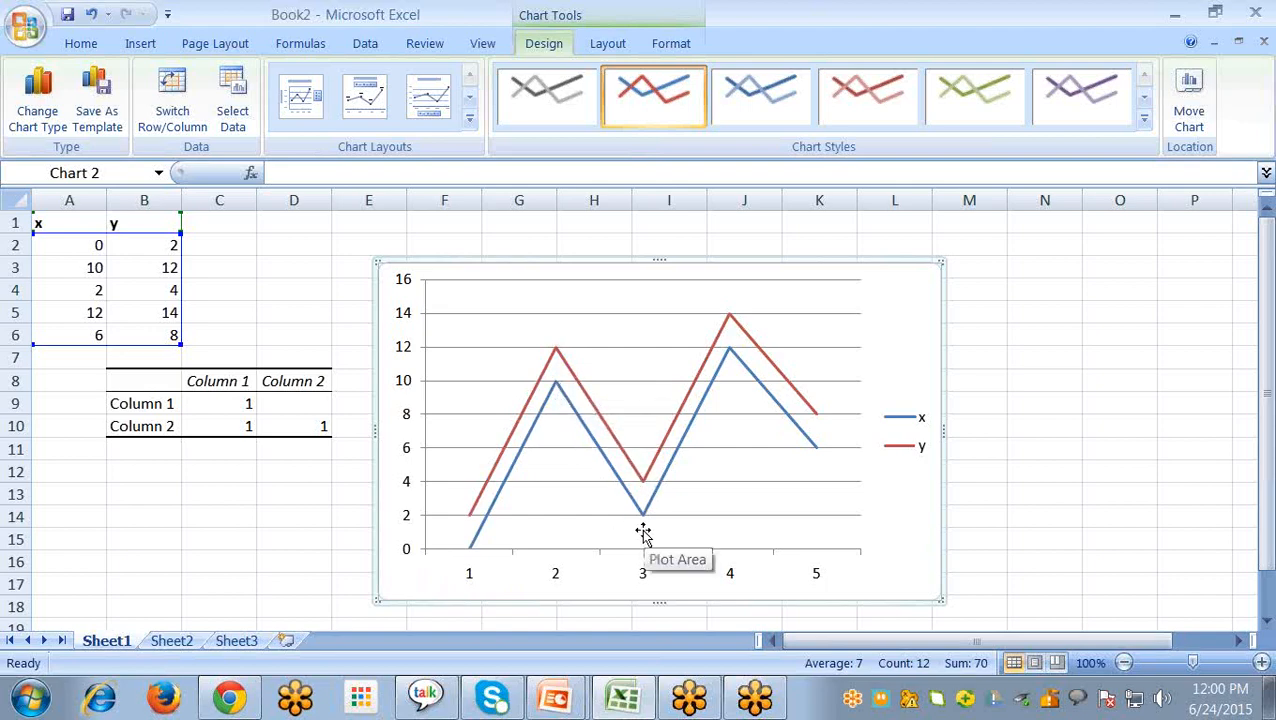
# On Sheet2, run a Correlation analysis on A1:B6 with labels in the first row and the output range at B8.
pyautogui.click(189, 644)
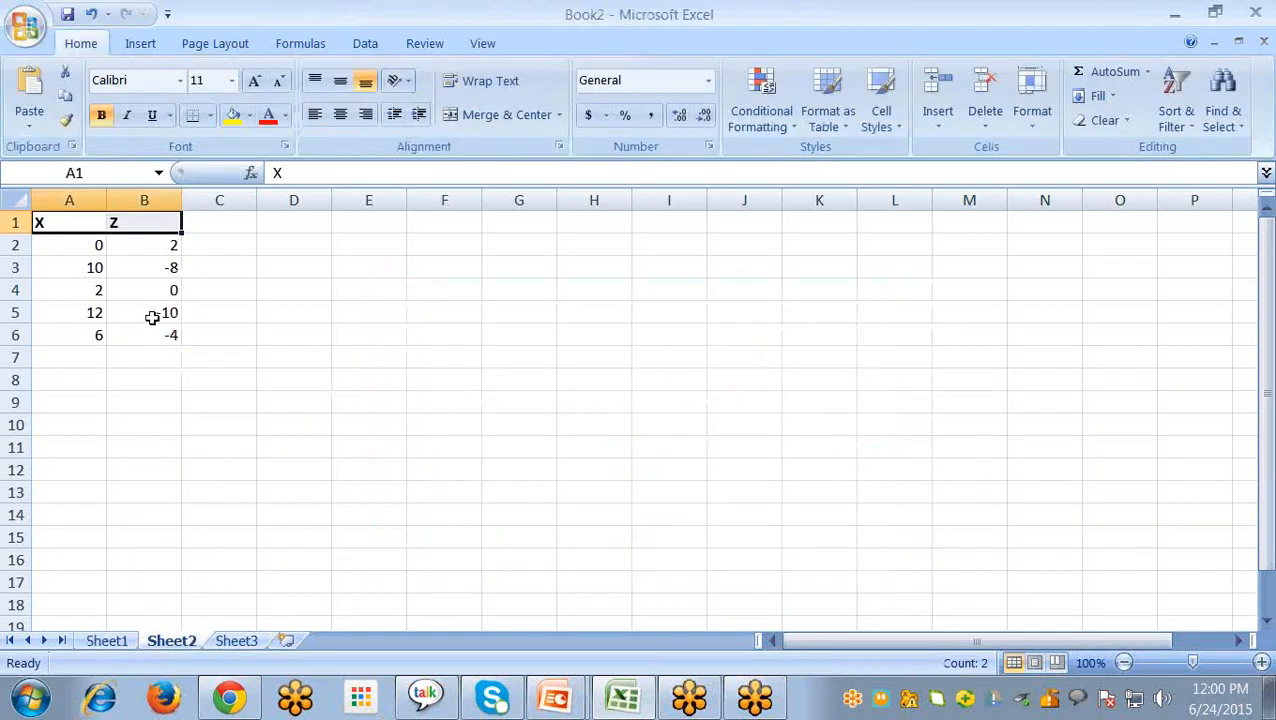
pyautogui.click(144, 393)
pyautogui.click(148, 384)
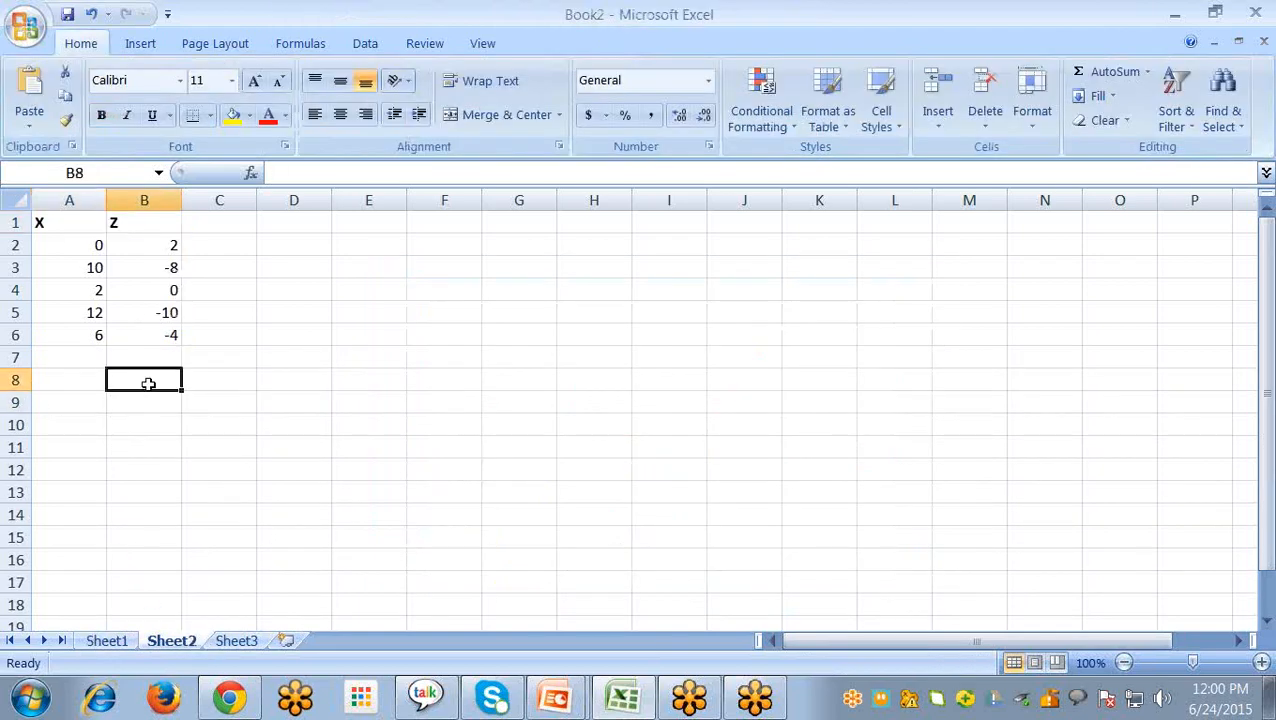
pyautogui.click(380, 47)
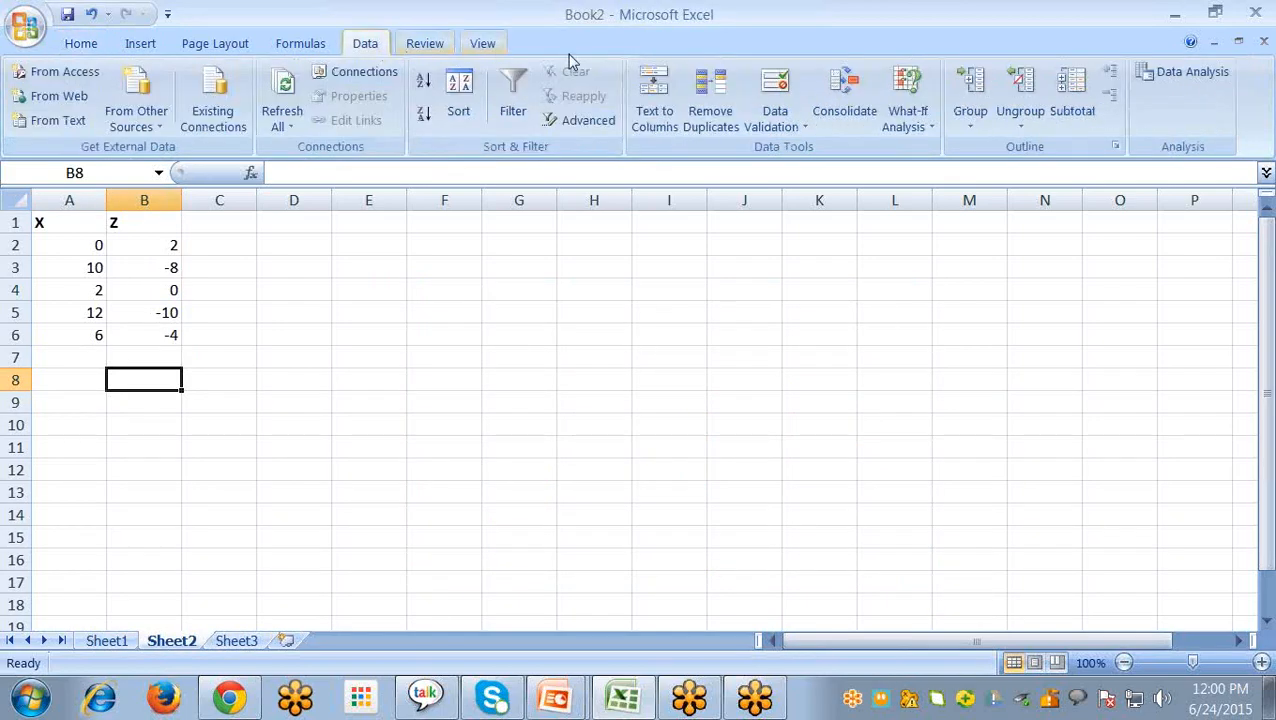
pyautogui.click(1175, 76)
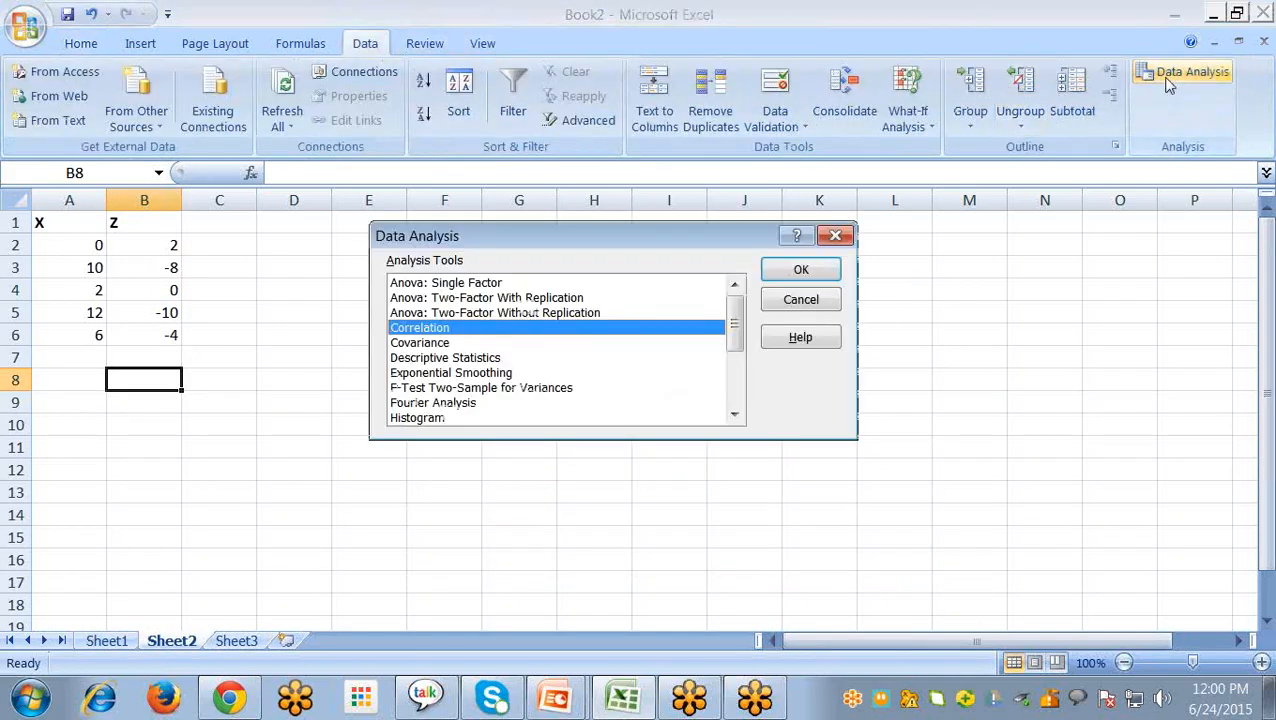
pyautogui.click(801, 269)
pyautogui.click(69, 243)
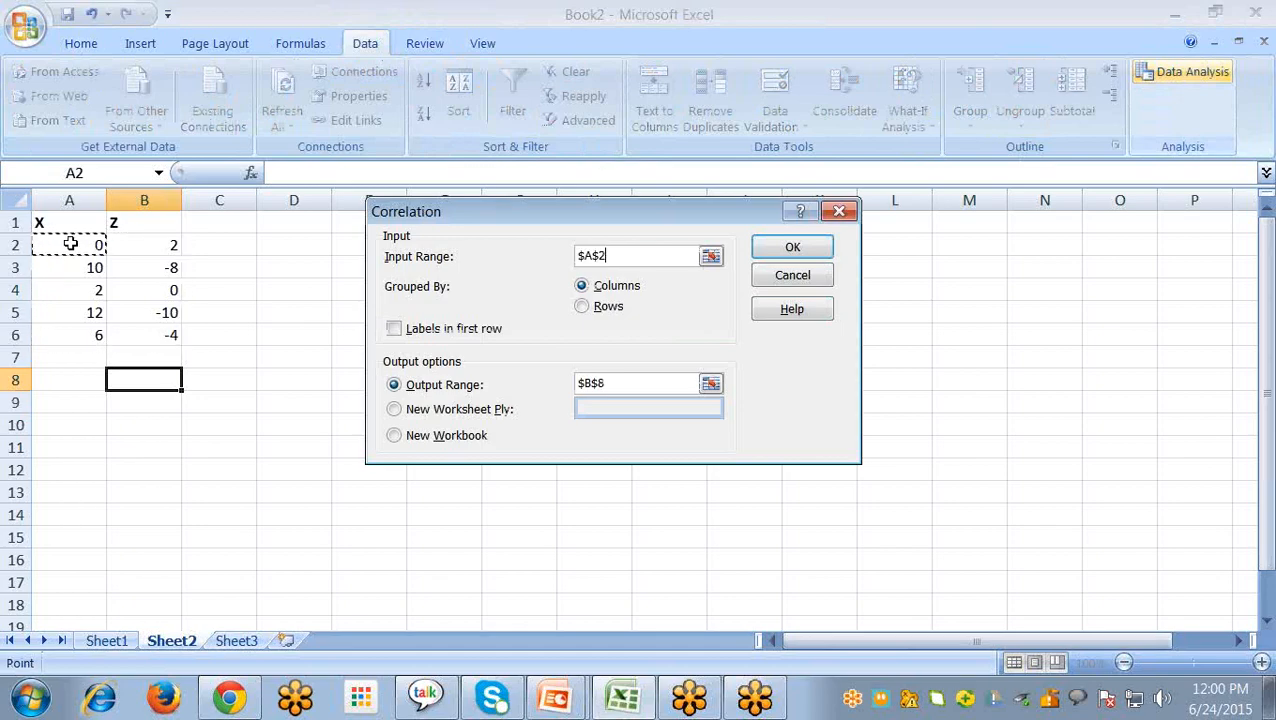
pyautogui.moveTo(71, 243); pyautogui.dragTo(157, 332)
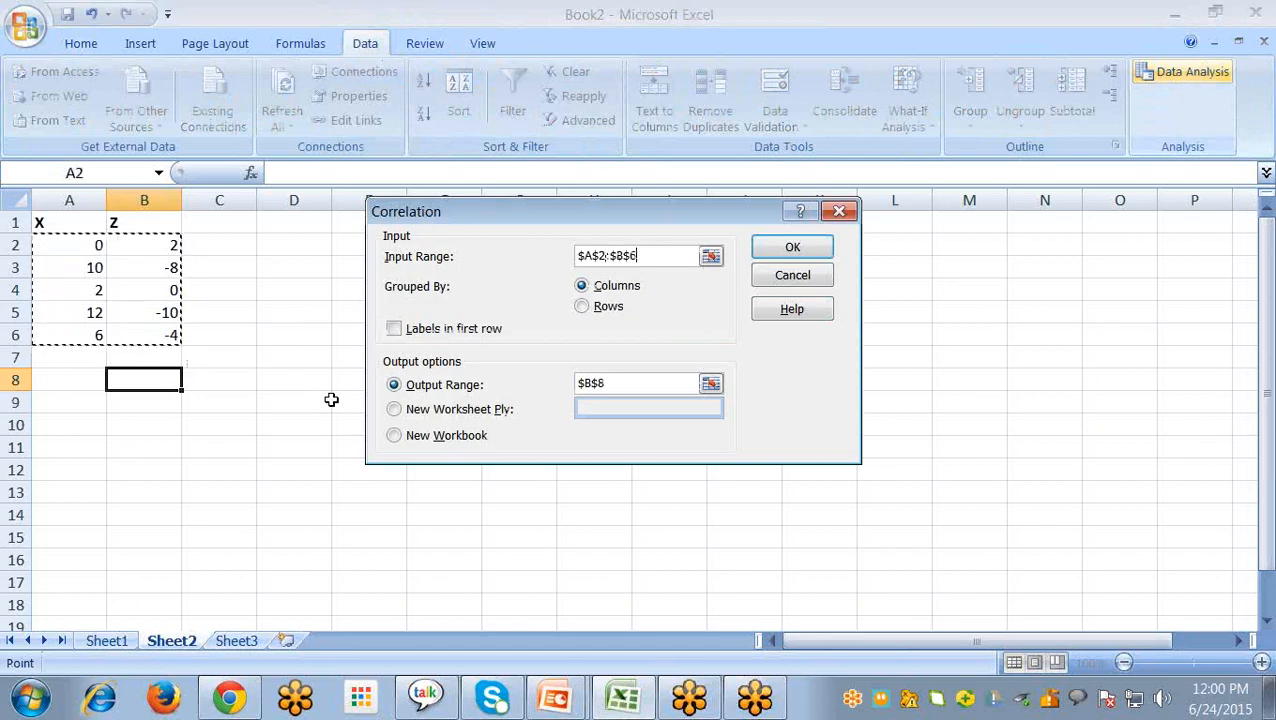
pyautogui.click(77, 224)
pyautogui.keyDown('shift'); pyautogui.click(155, 334); pyautogui.keyUp('shift')
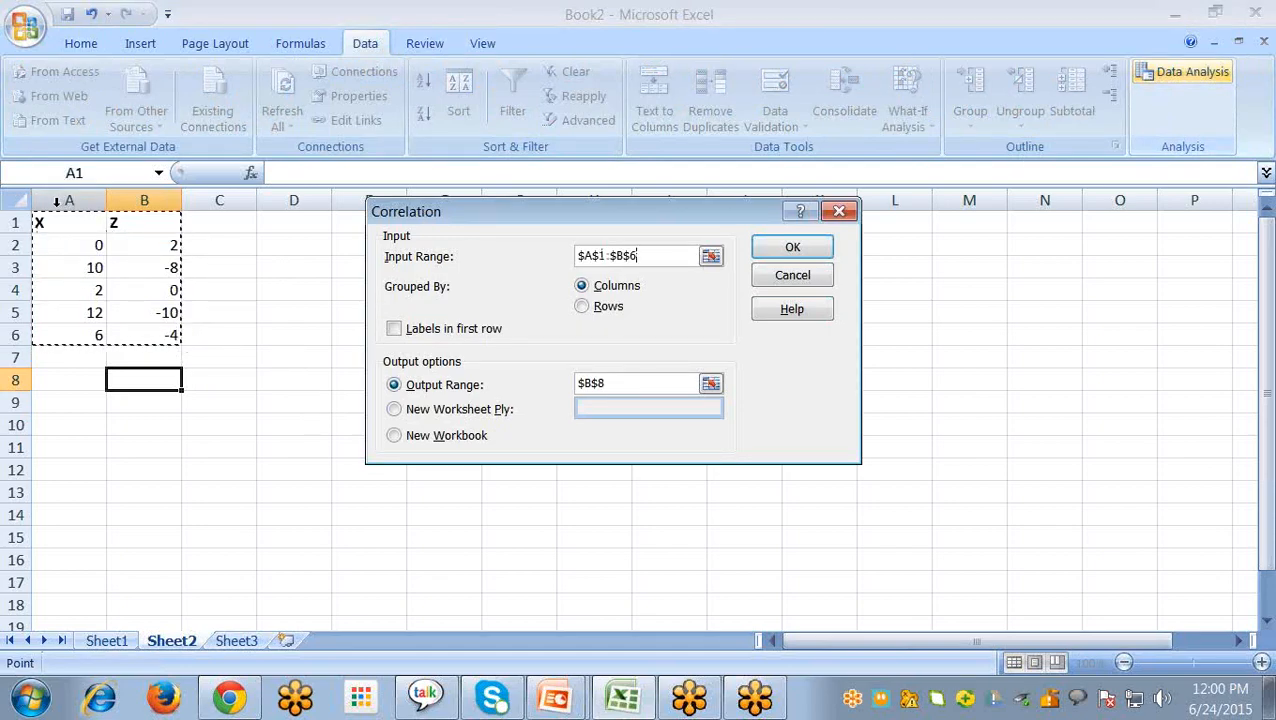
pyautogui.click(394, 330)
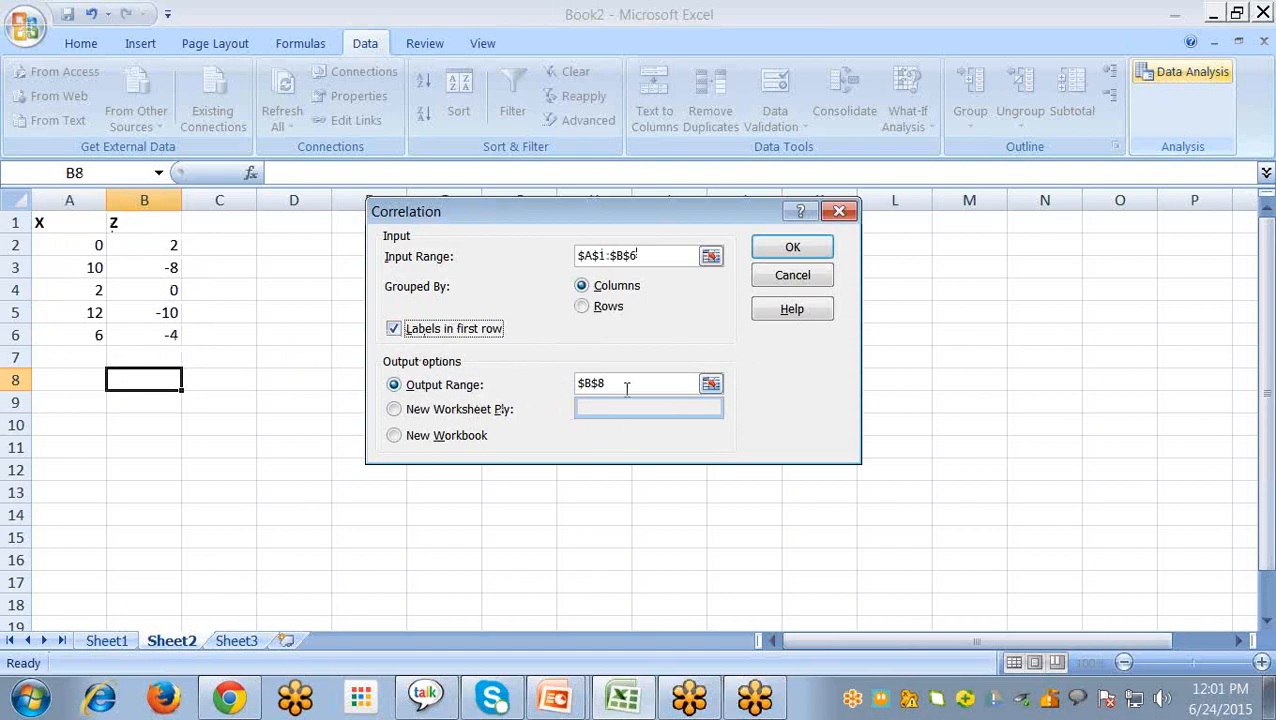
pyautogui.click(792, 249)
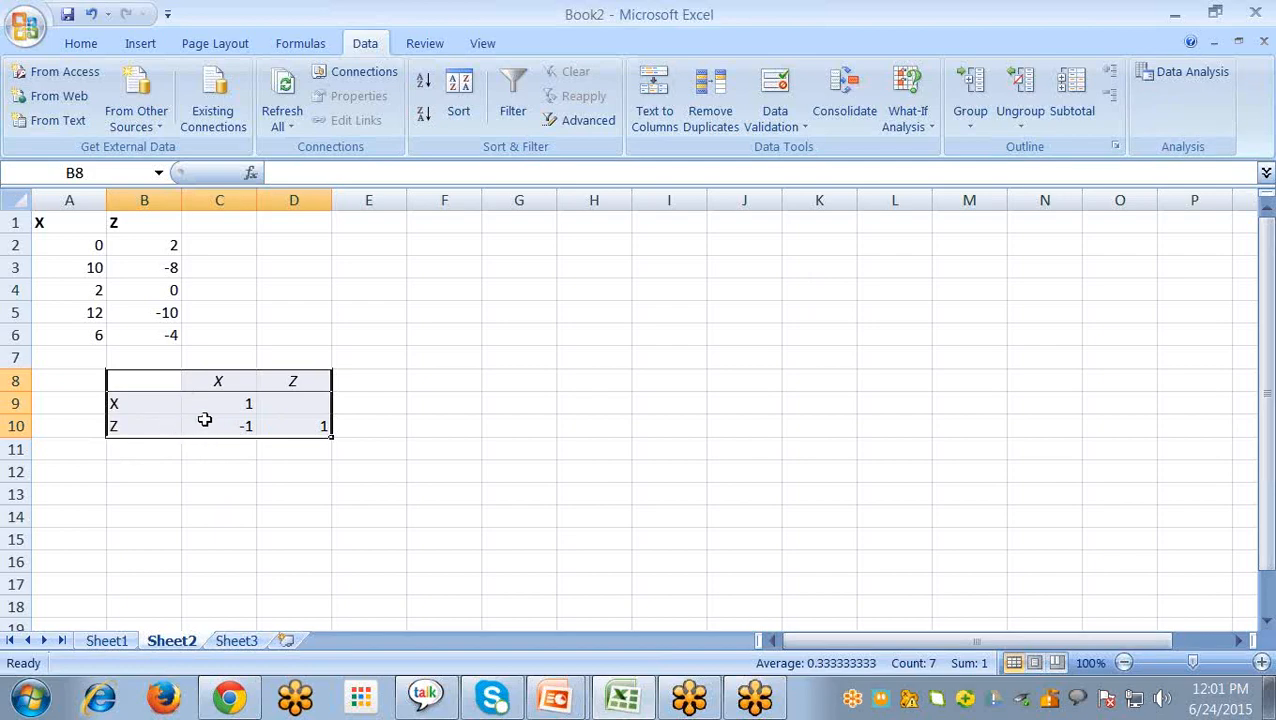
# Insert a basic 2-D line chart of the X and Z data in A1:B6 on Sheet2.
pyautogui.click(444, 351)
pyautogui.click(50, 227)
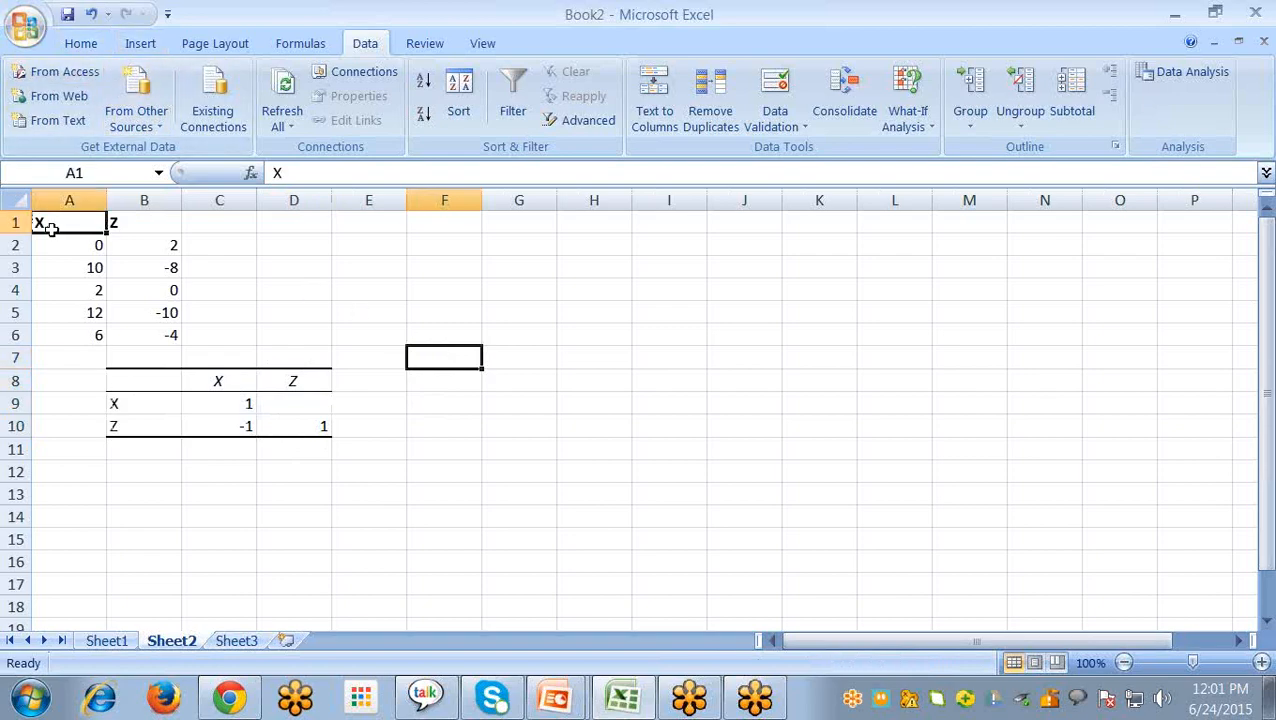
pyautogui.keyDown('shift'); pyautogui.click(178, 336); pyautogui.keyUp('shift')
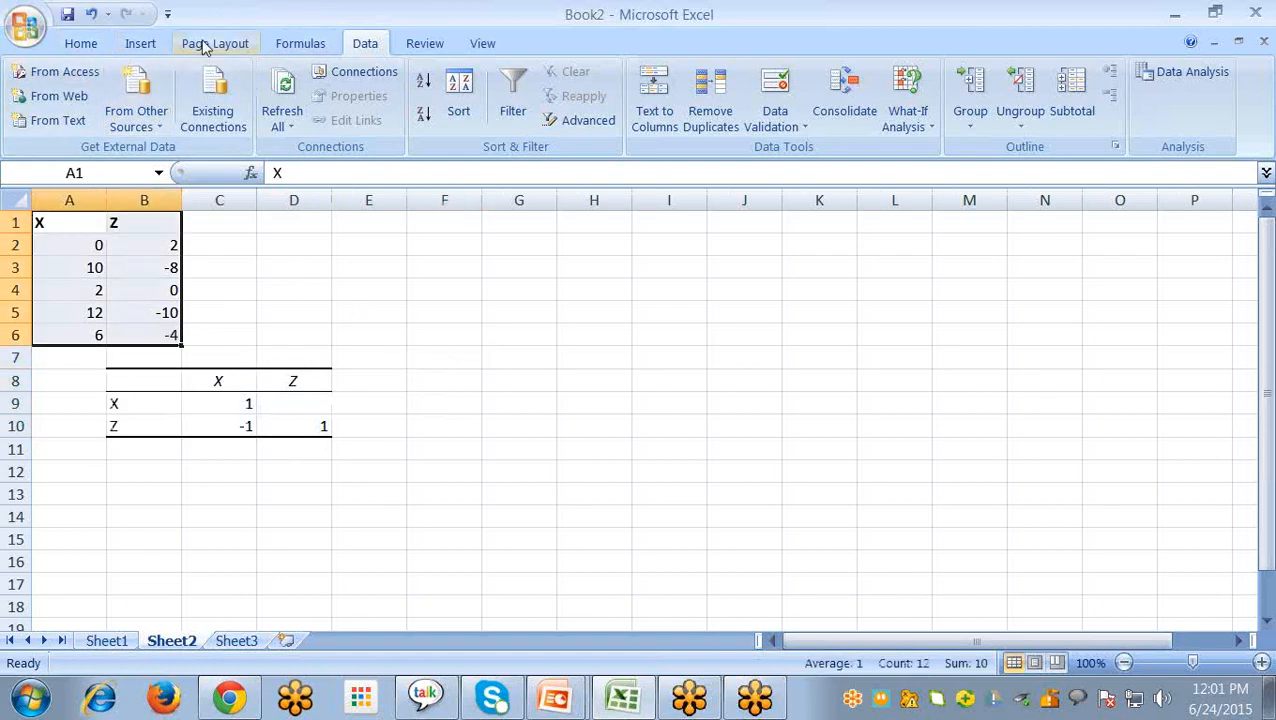
pyautogui.click(140, 45)
pyautogui.click(398, 100)
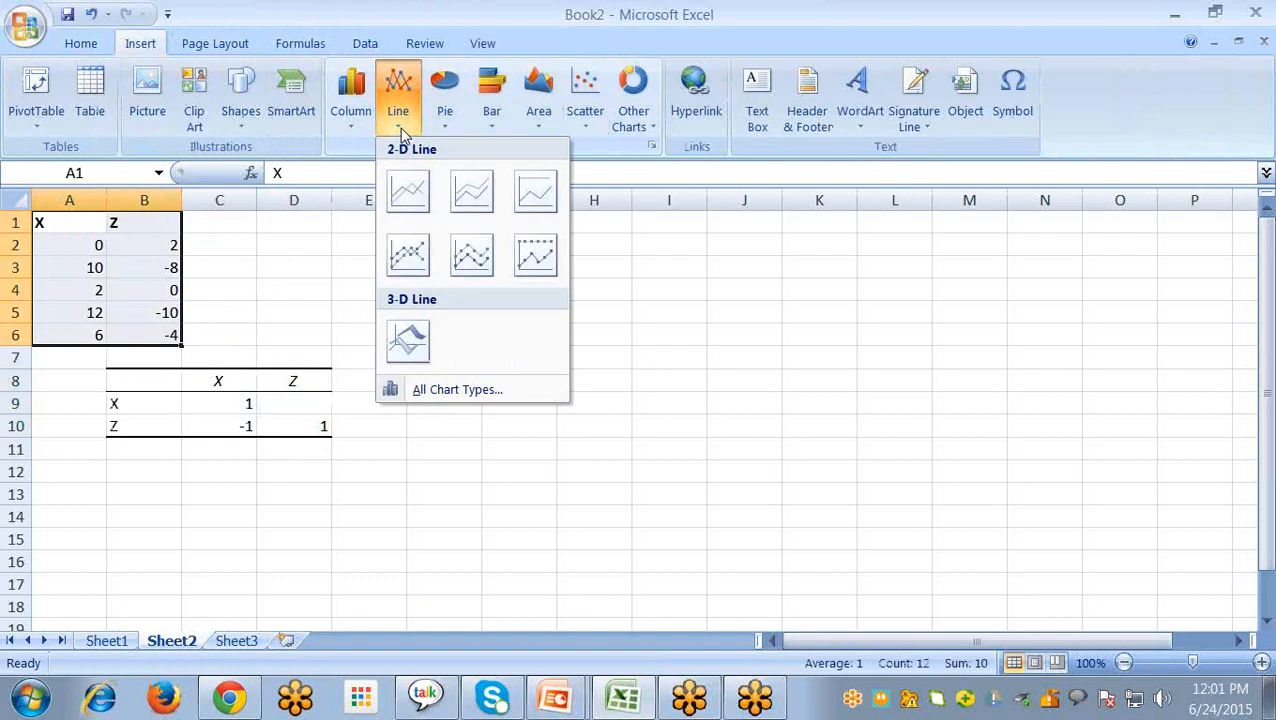
pyautogui.click(414, 186)
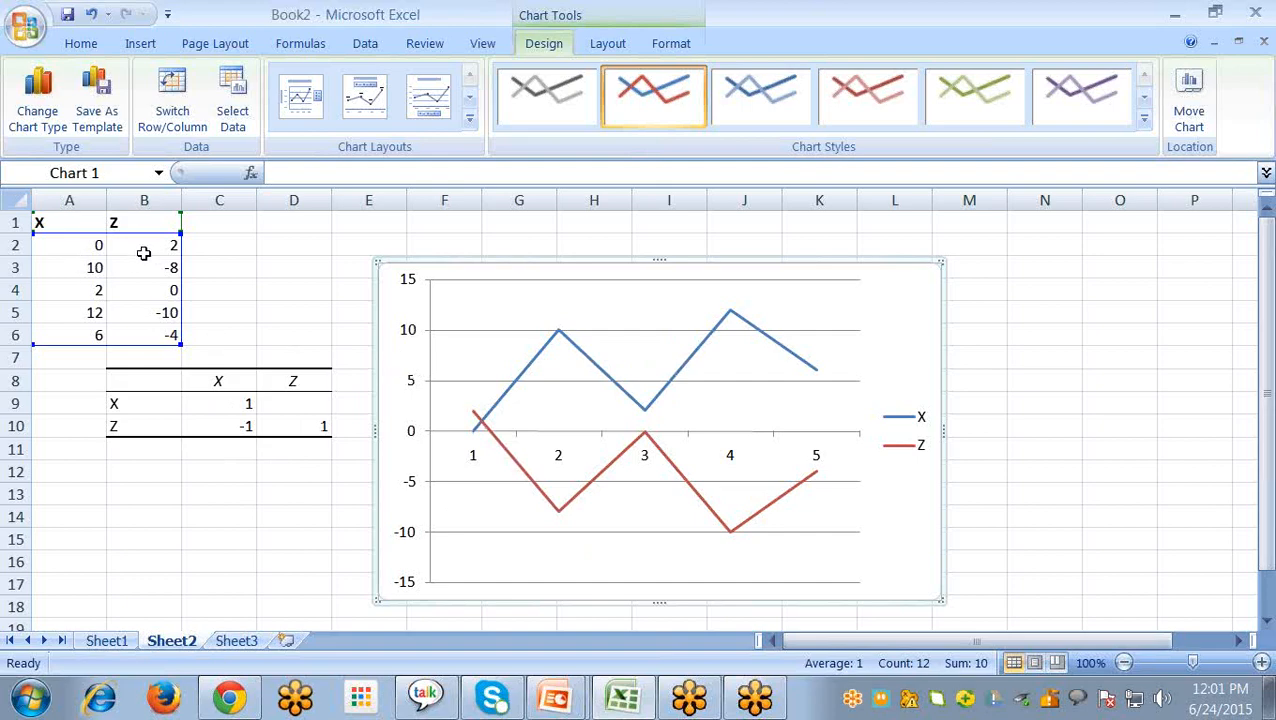
# On Sheet3, start a Correlation analysis and set its input range to A1:C6, covering columns A, B and C.
pyautogui.click(236, 641)
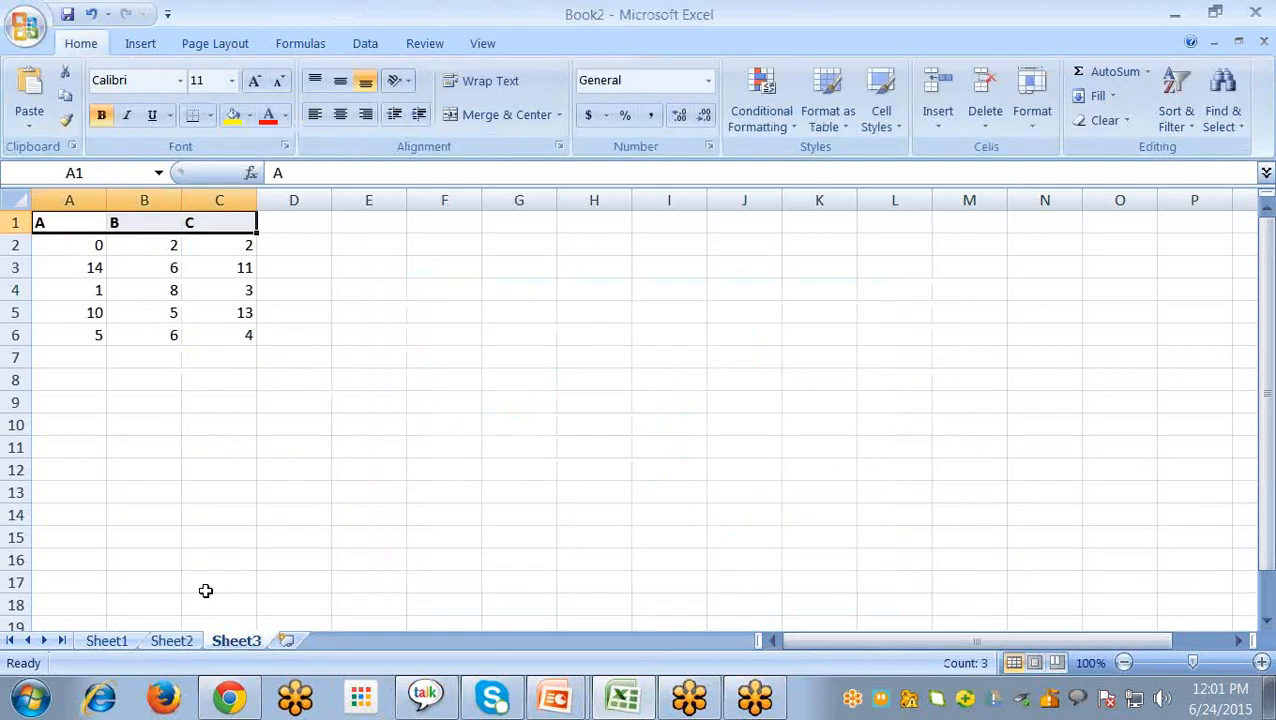
pyautogui.click(146, 398)
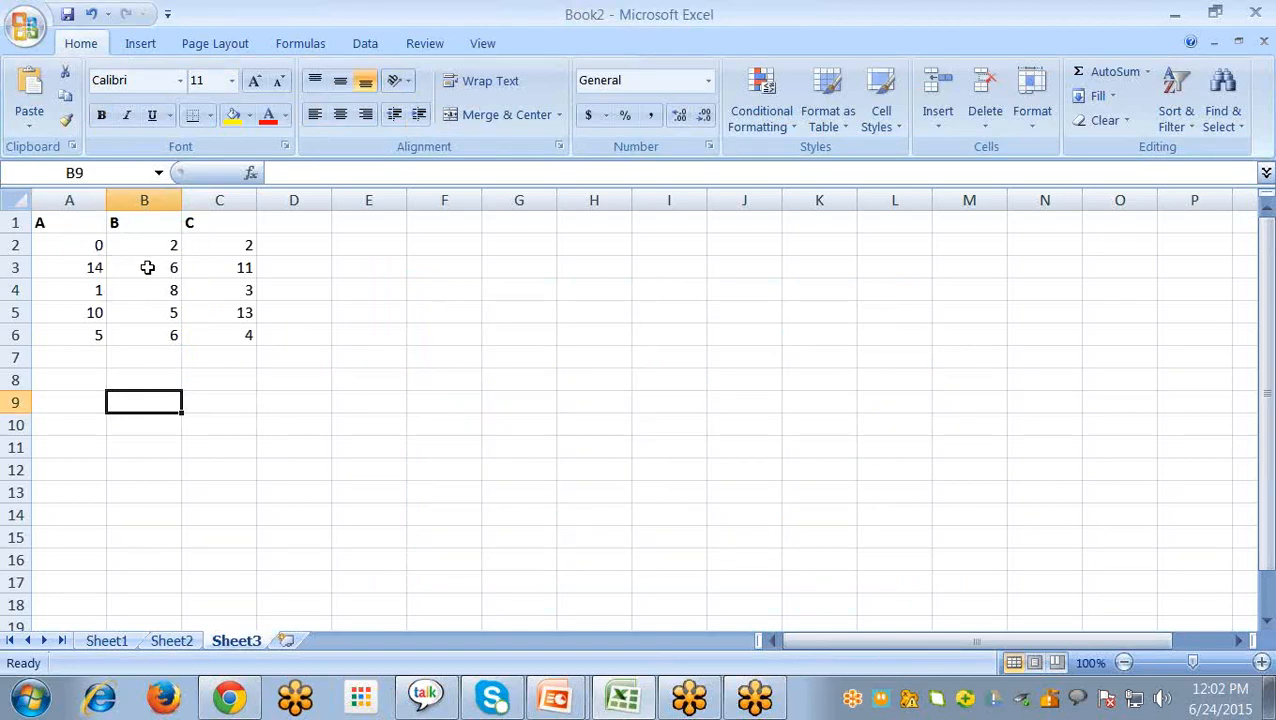
pyautogui.click(218, 377)
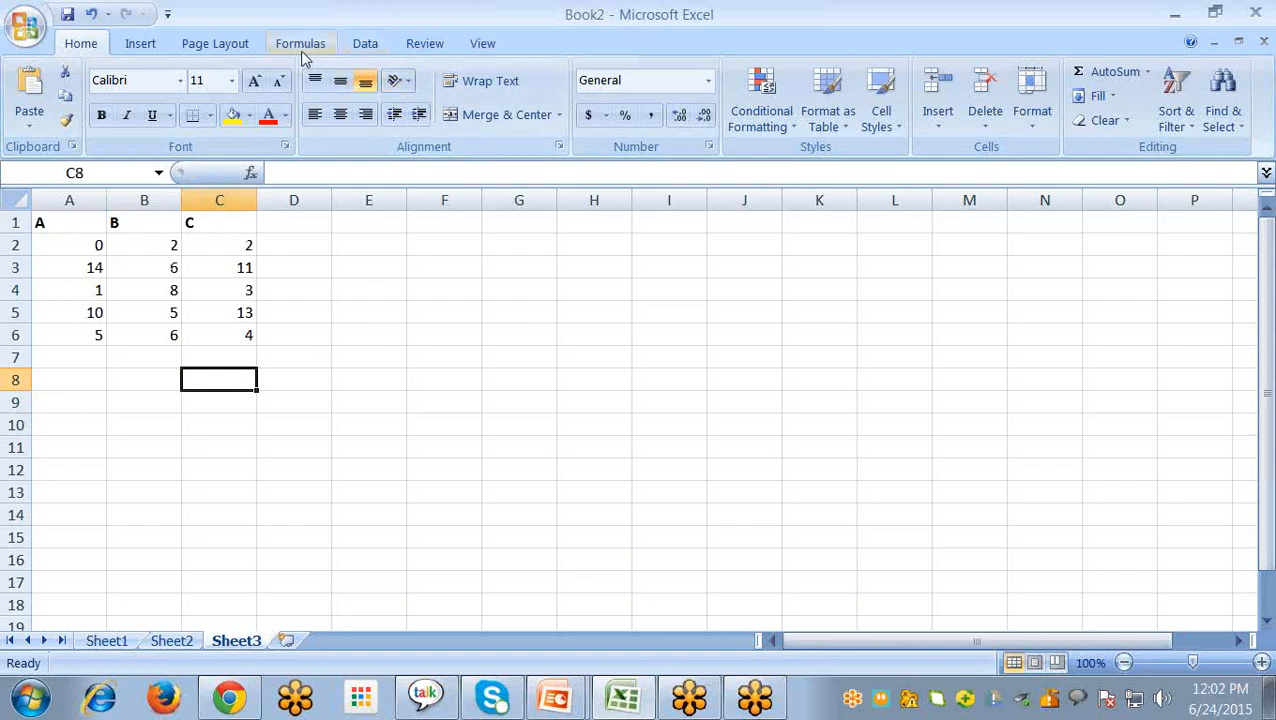
pyautogui.click(360, 45)
pyautogui.click(1183, 79)
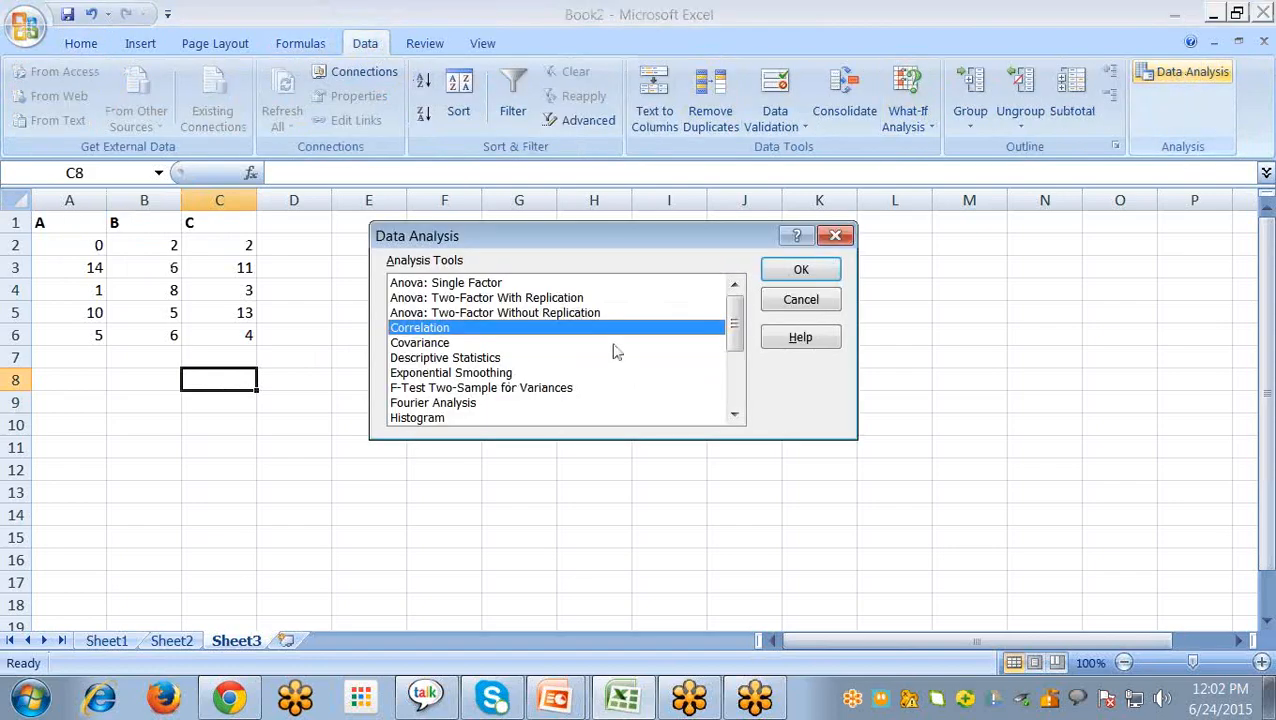
pyautogui.click(788, 268)
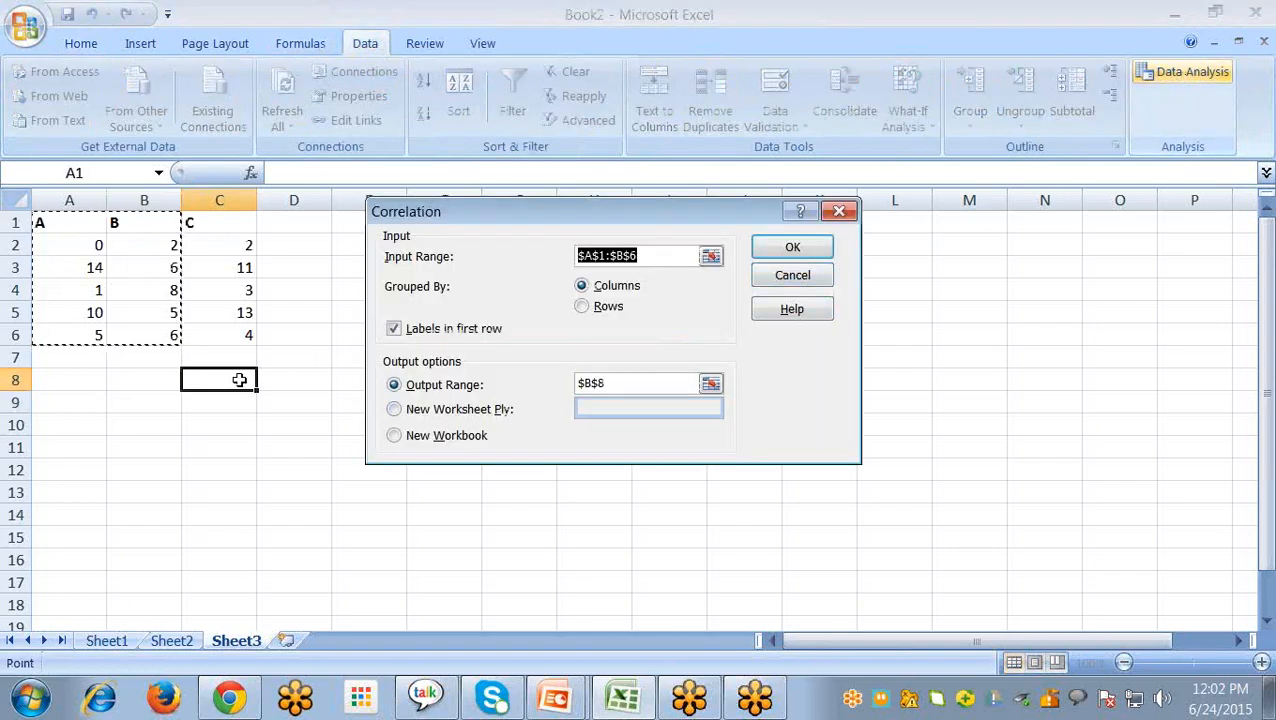
pyautogui.keyDown('shift'); pyautogui.click(215, 335); pyautogui.keyUp('shift')
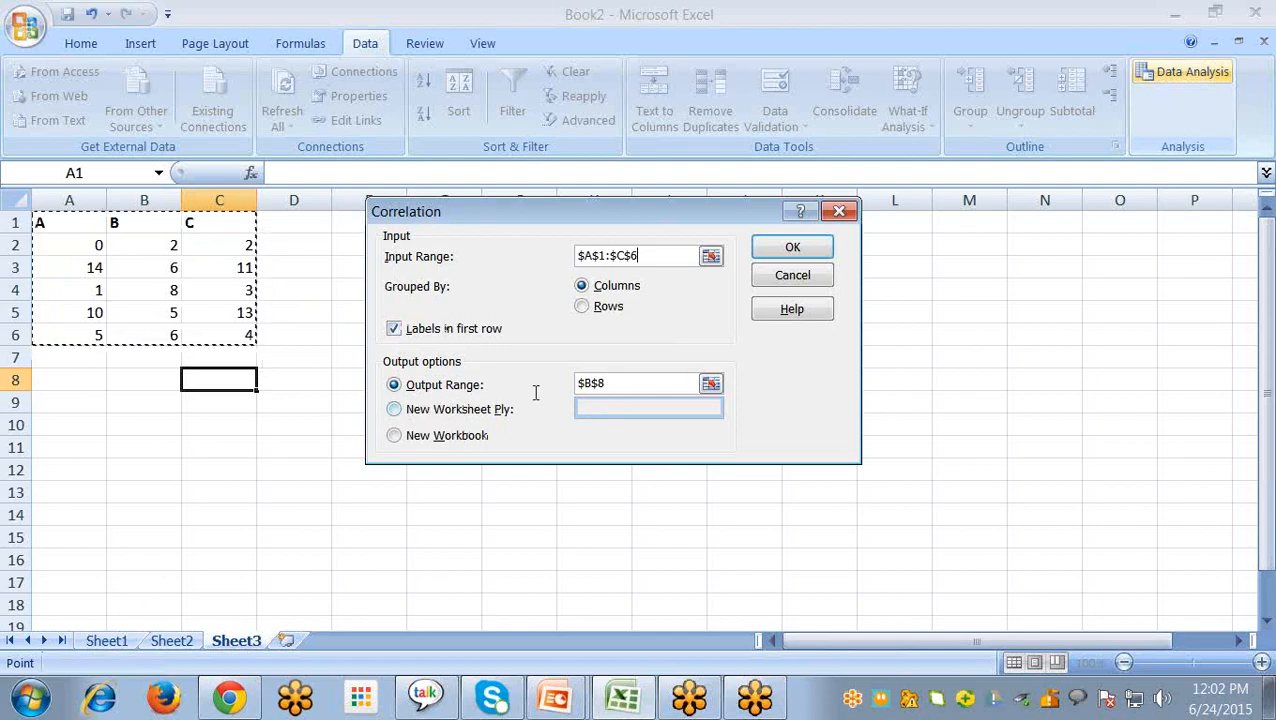
# Run the Sheet3 correlation with output at B8 and inspect the coefficients for A–C, A–B and B–C in the resulting matrix.
pyautogui.click(772, 250)
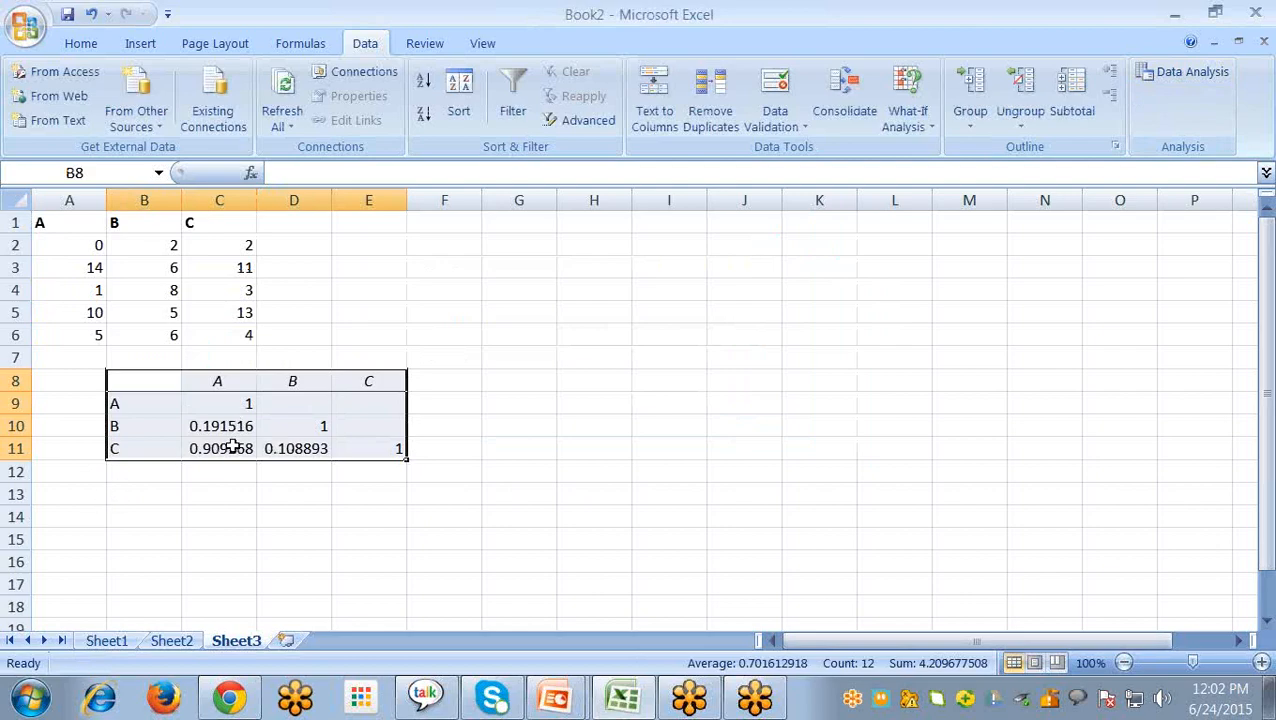
pyautogui.click(218, 450)
pyautogui.click(116, 406)
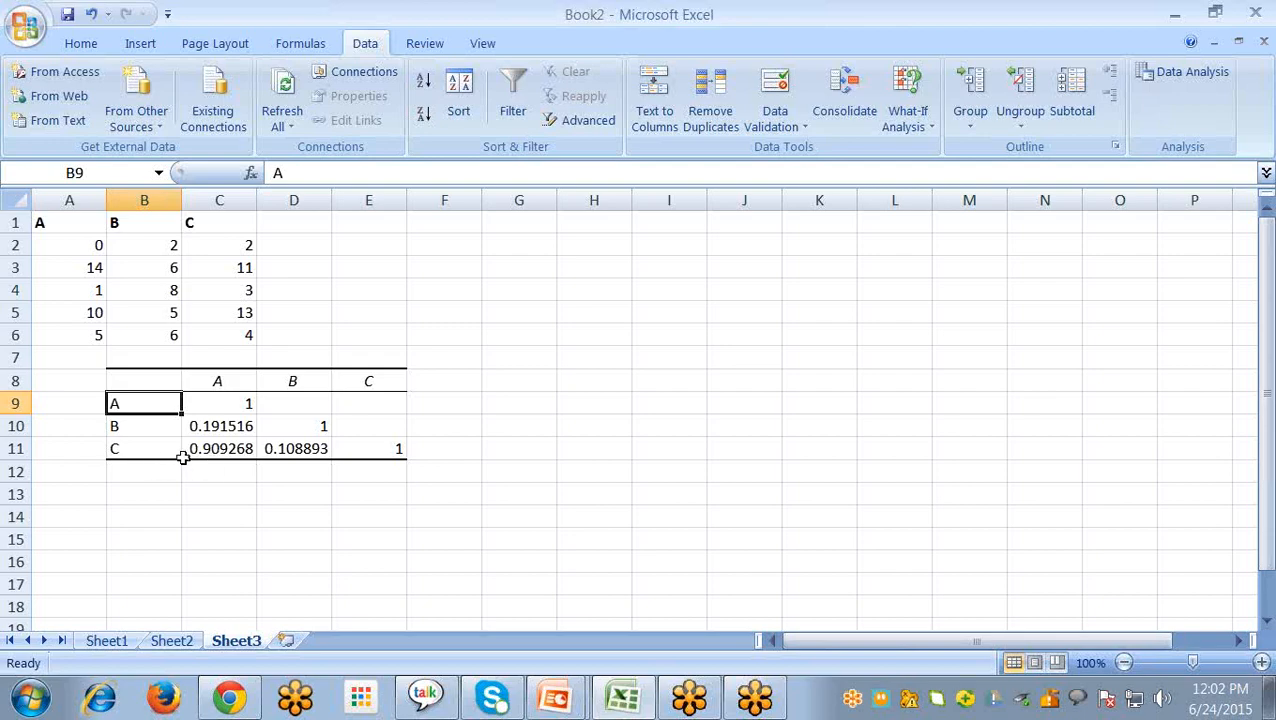
pyautogui.click(212, 450)
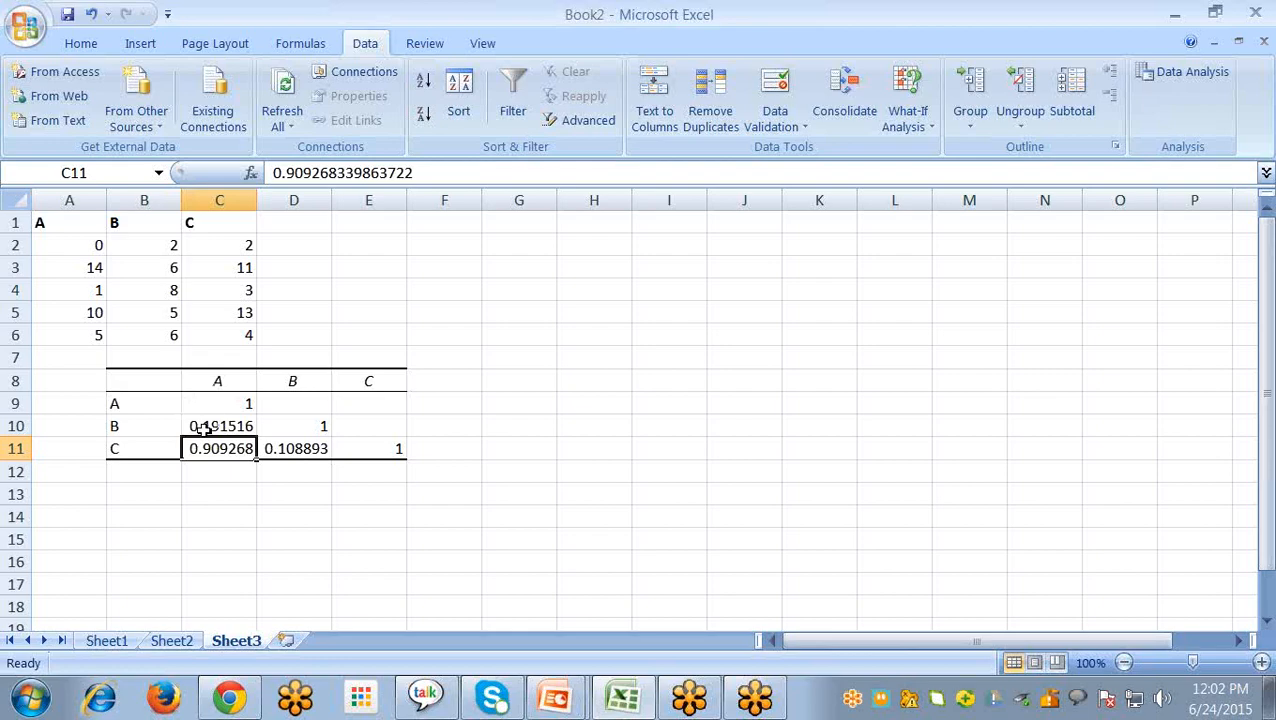
pyautogui.click(204, 428)
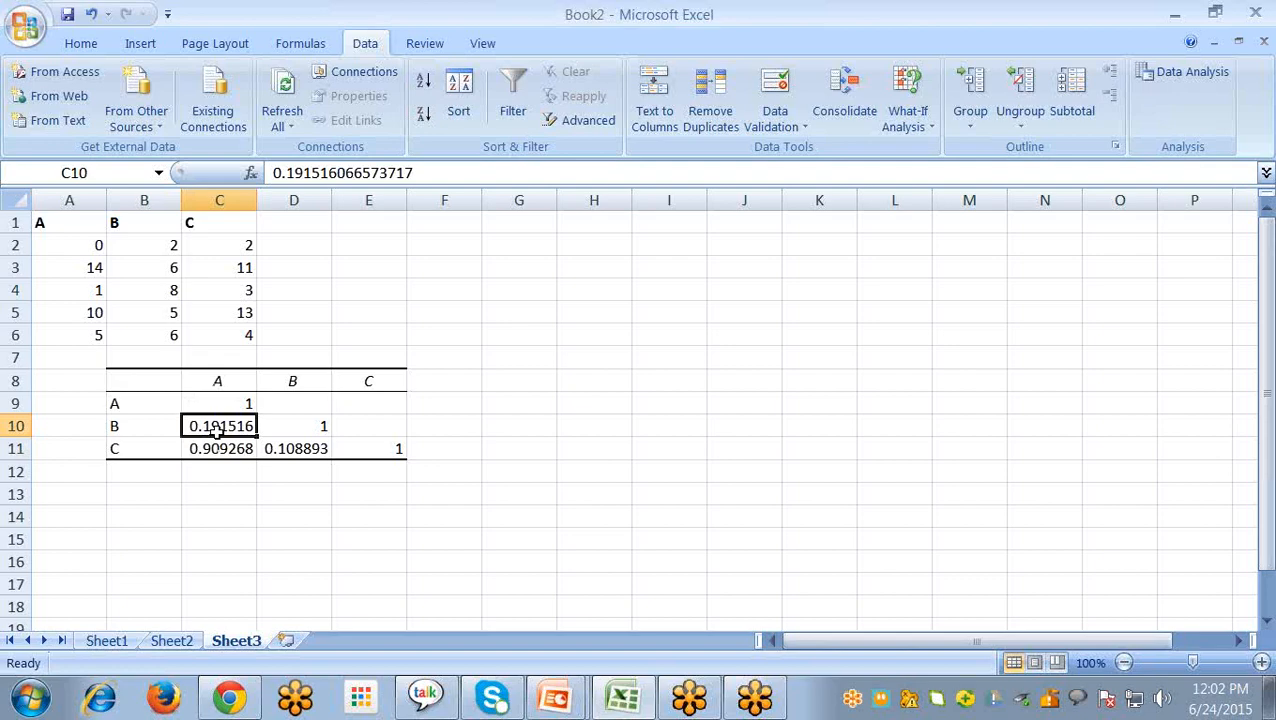
pyautogui.click(305, 449)
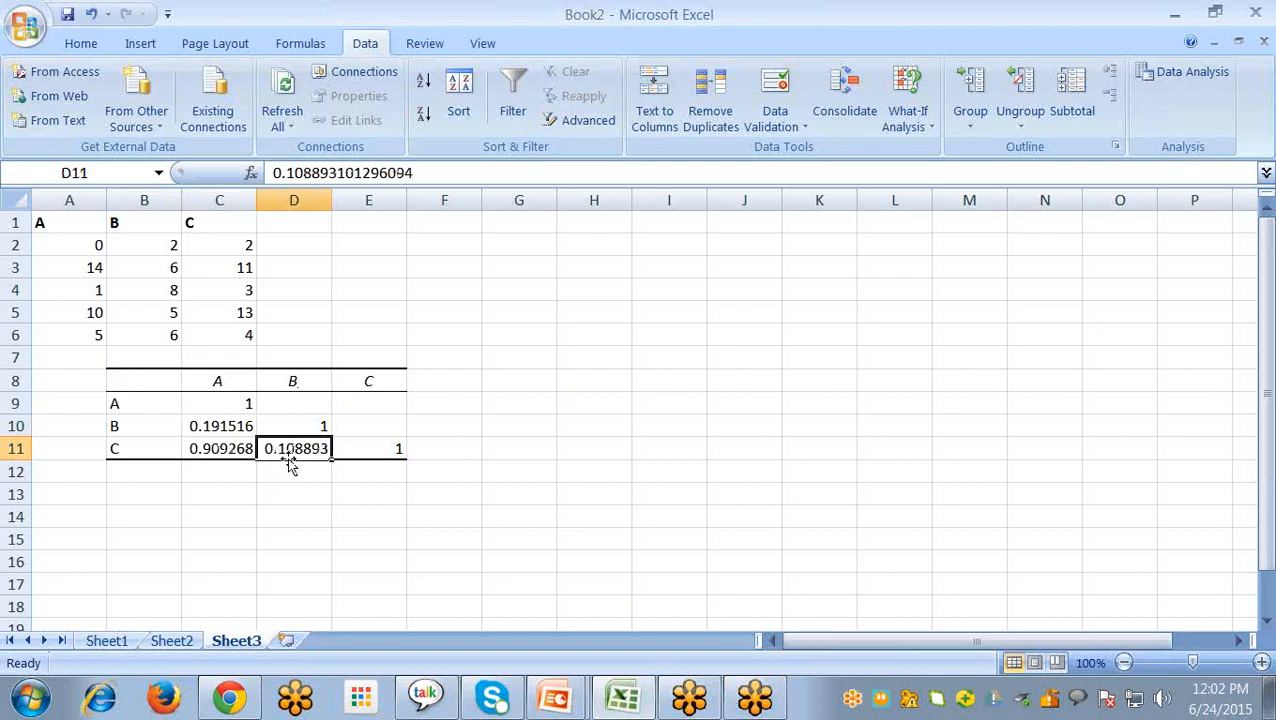
# Insert a basic 2-D line chart of A1:C6 on Sheet3 and move it clear of the correlation table, starting at about F1.
pyautogui.click(576, 381)
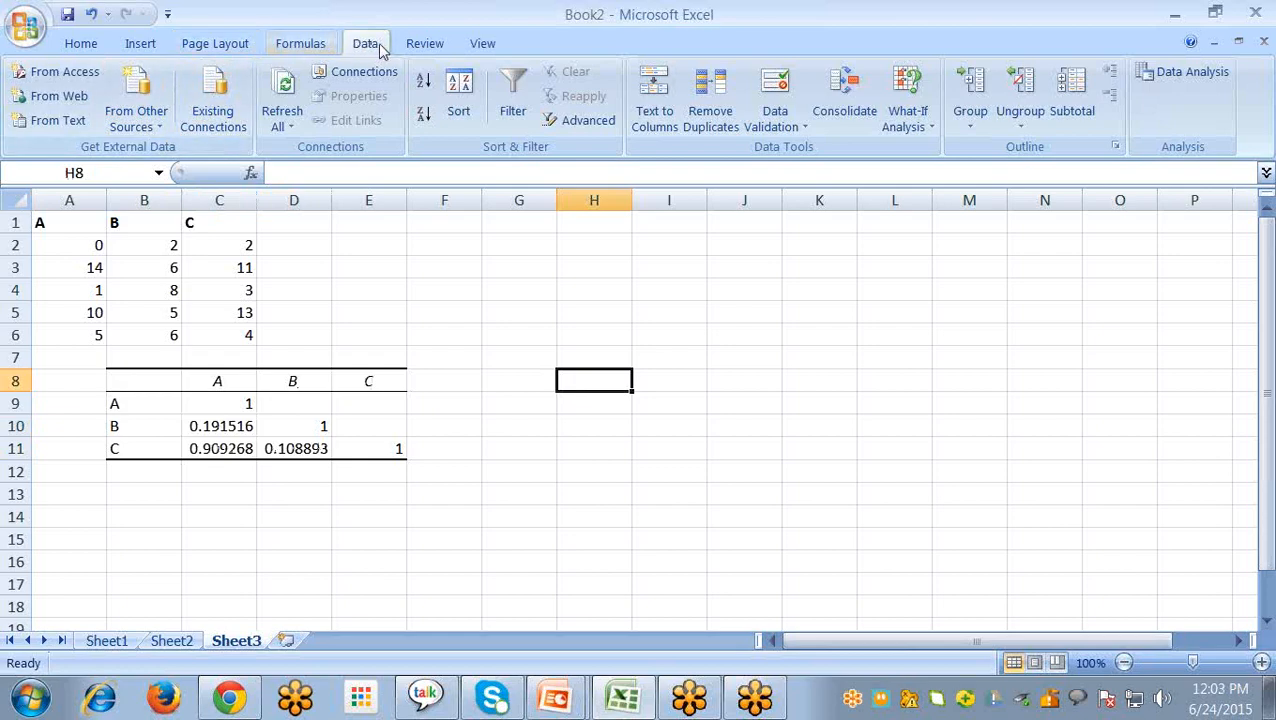
pyautogui.click(163, 50)
pyautogui.moveTo(82, 222); pyautogui.dragTo(238, 335)
pyautogui.click(400, 112)
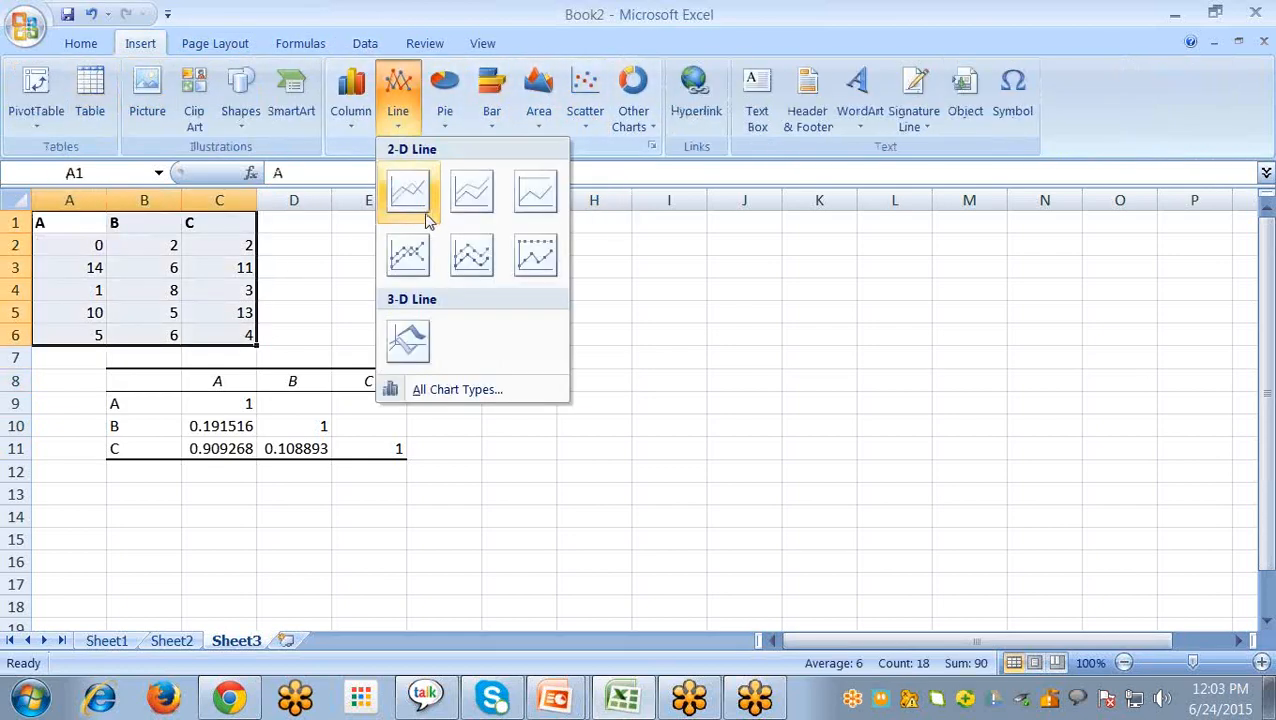
pyautogui.click(408, 190)
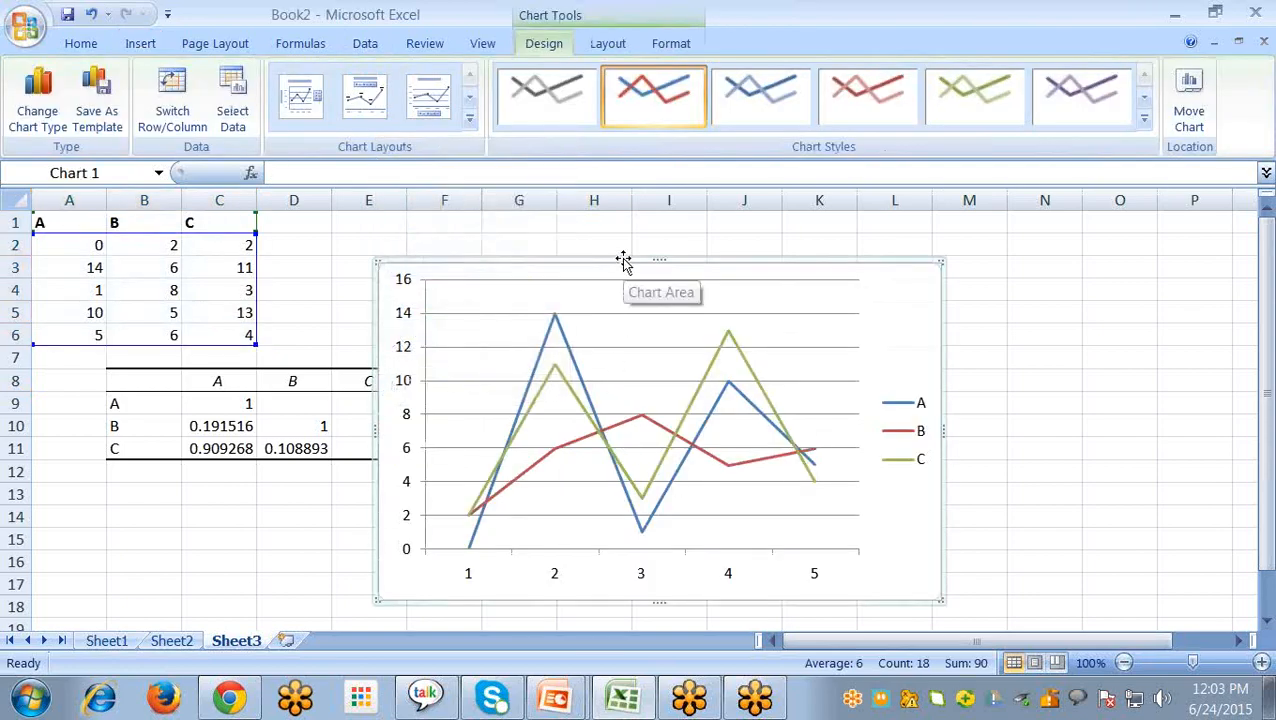
pyautogui.moveTo(620, 262); pyautogui.dragTo(657, 222)
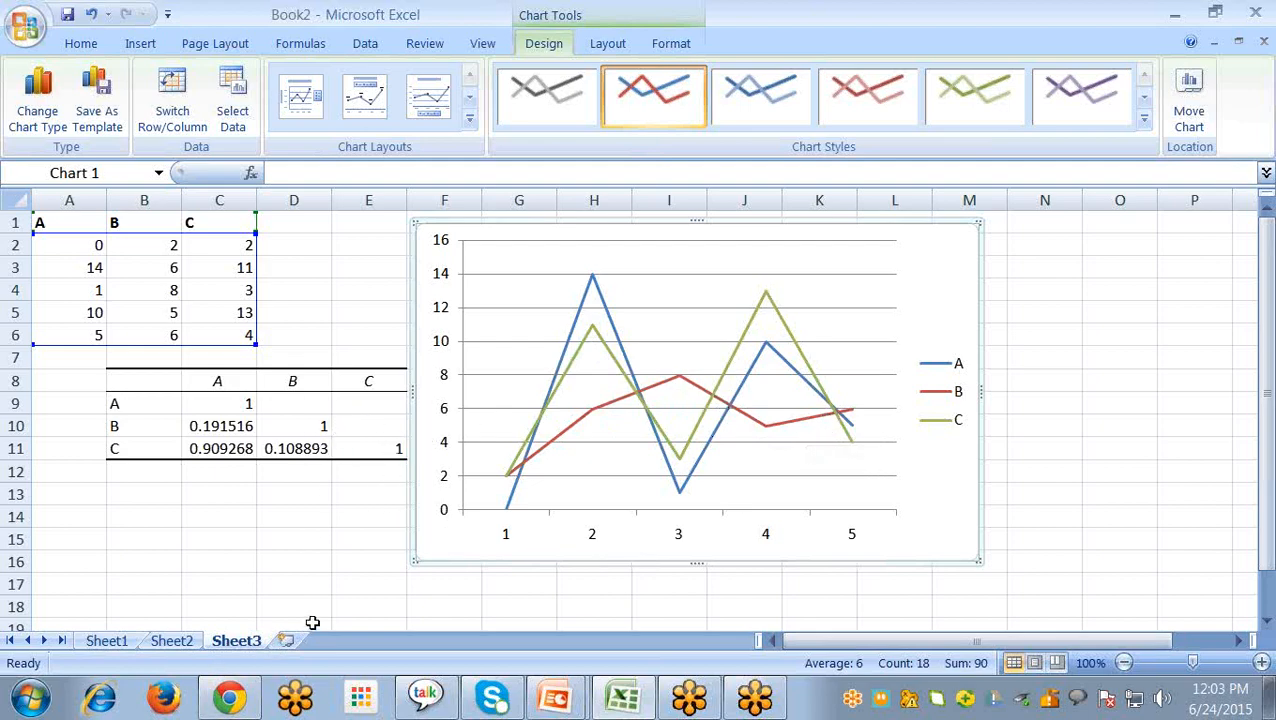
# Switch to the PowerPoint slide show at the slide on types of correlation.
pyautogui.hotkey('alt', 'Tab')
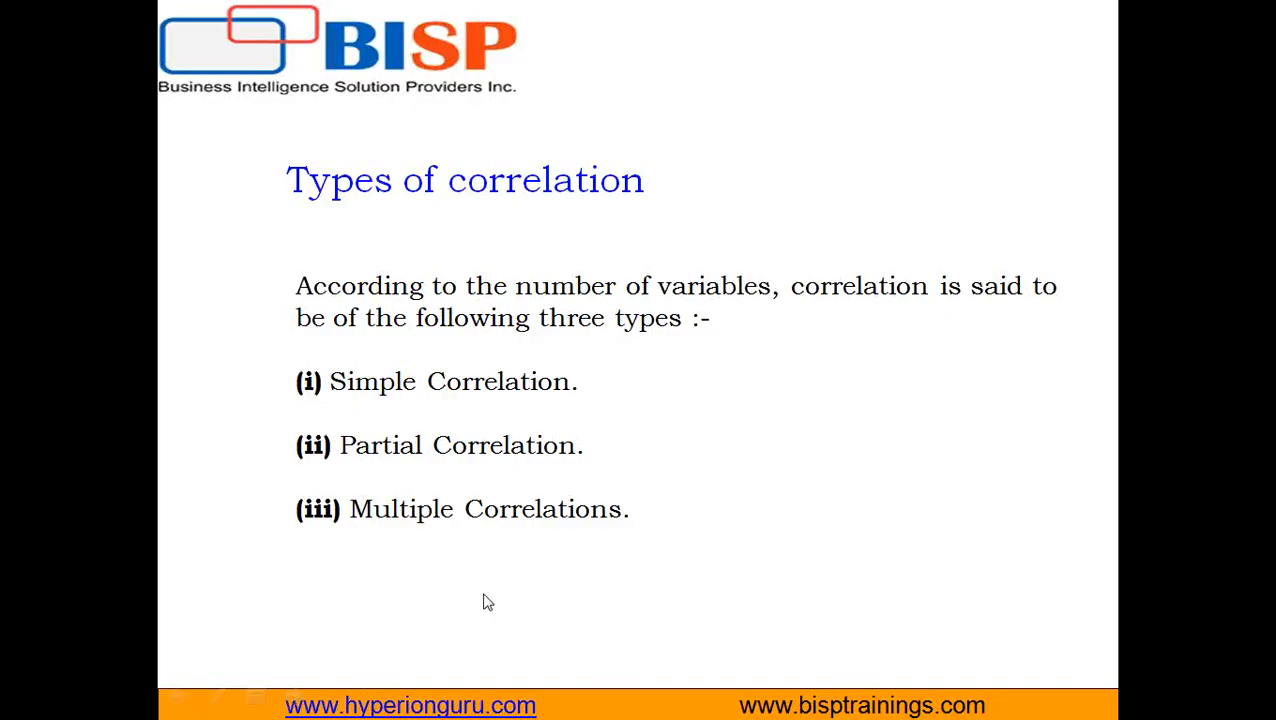